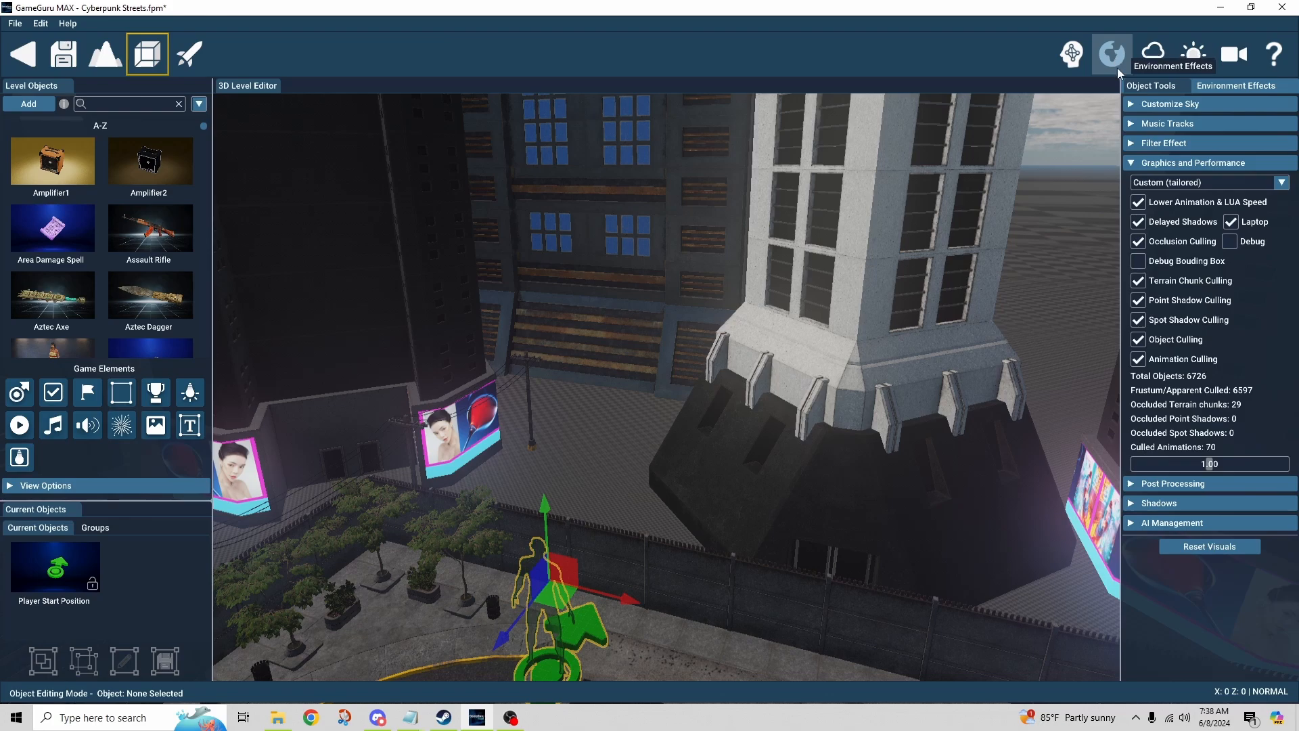
# Compare the Low (best for performance) and Highest (best for quality) presets in the Graphics and Performance settings.
pyautogui.click(1131, 164)
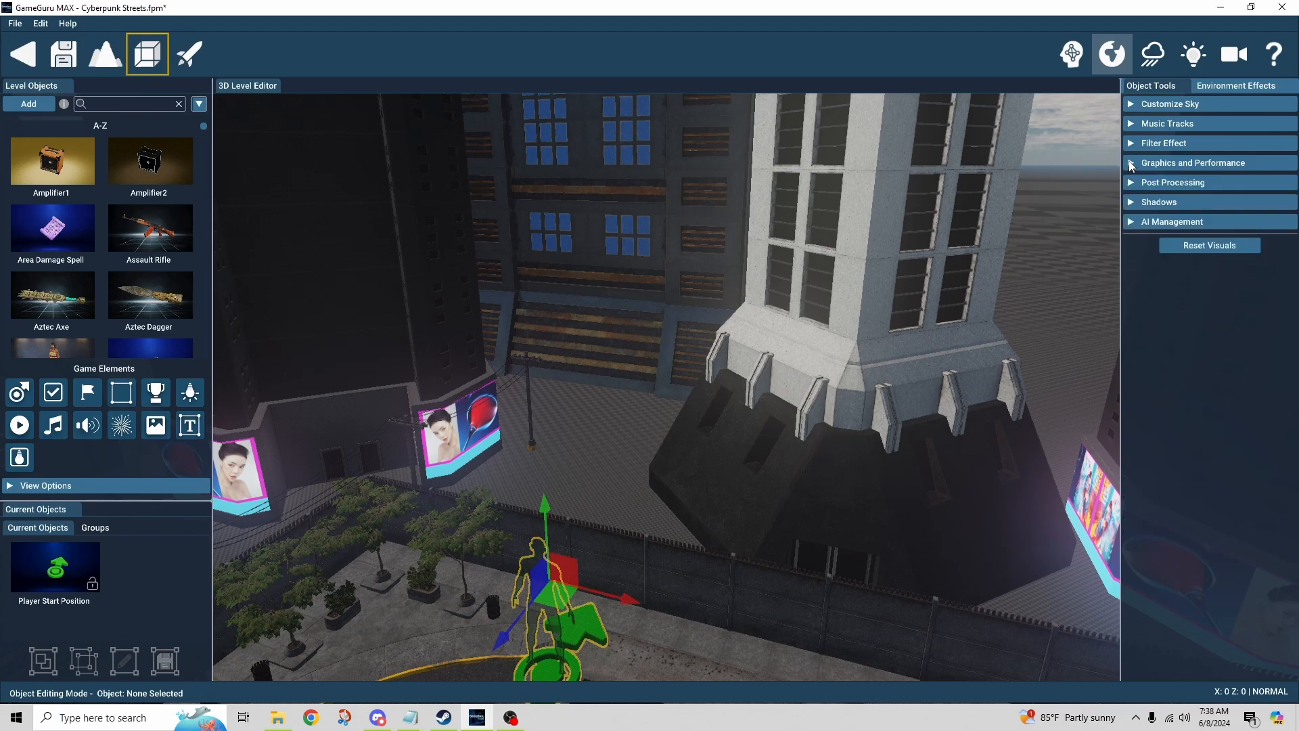
pyautogui.click(1131, 165)
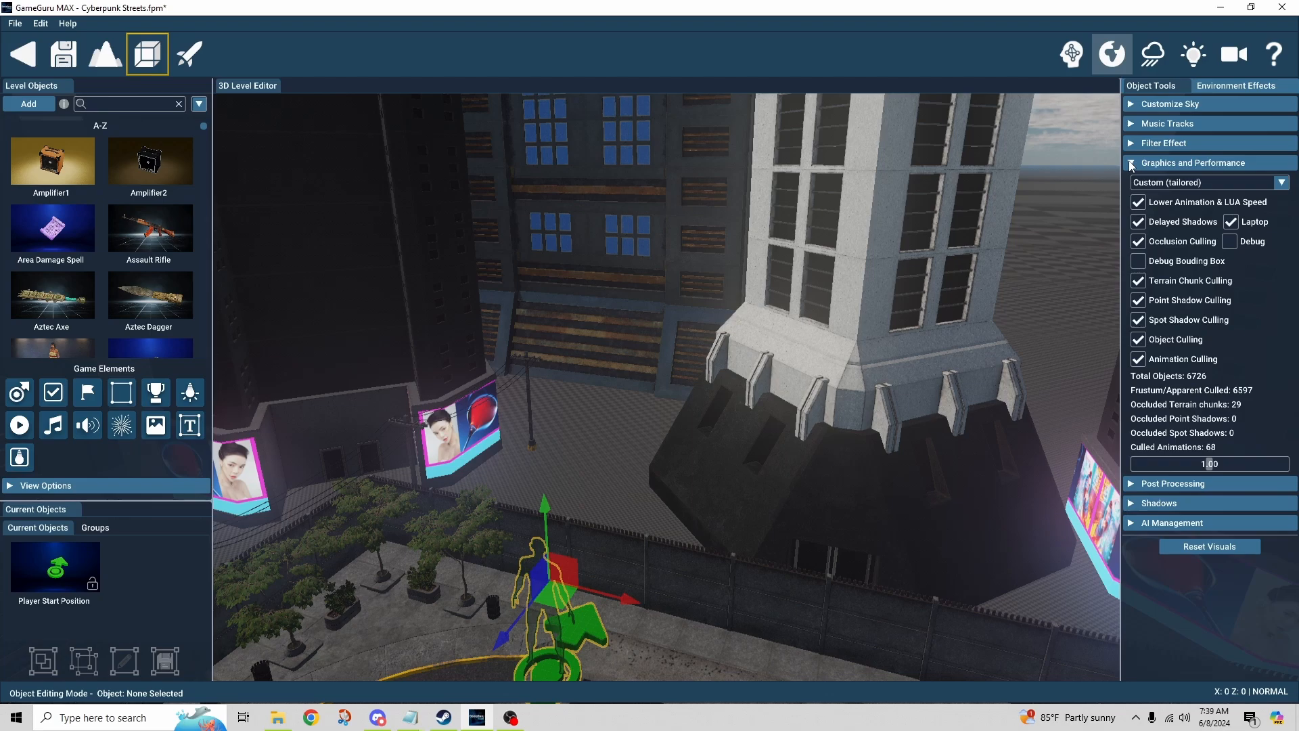
pyautogui.click(1282, 183)
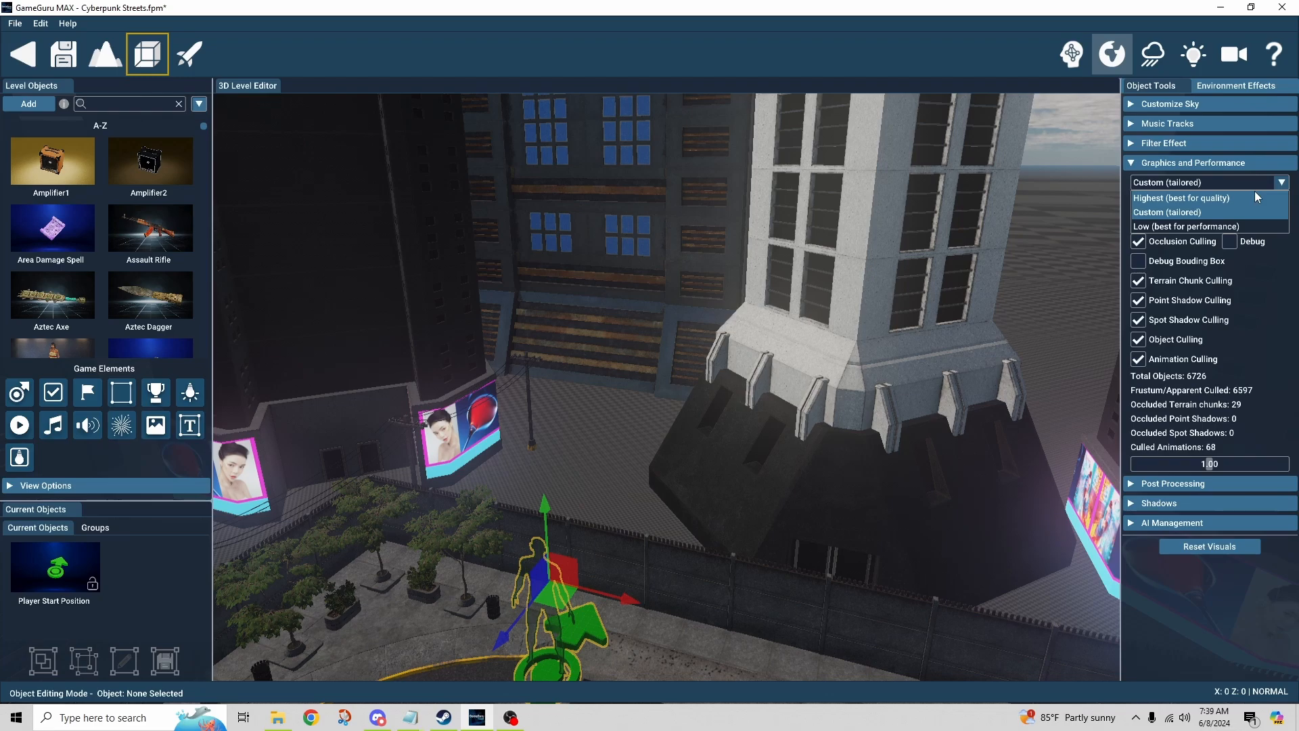
pyautogui.click(1246, 226)
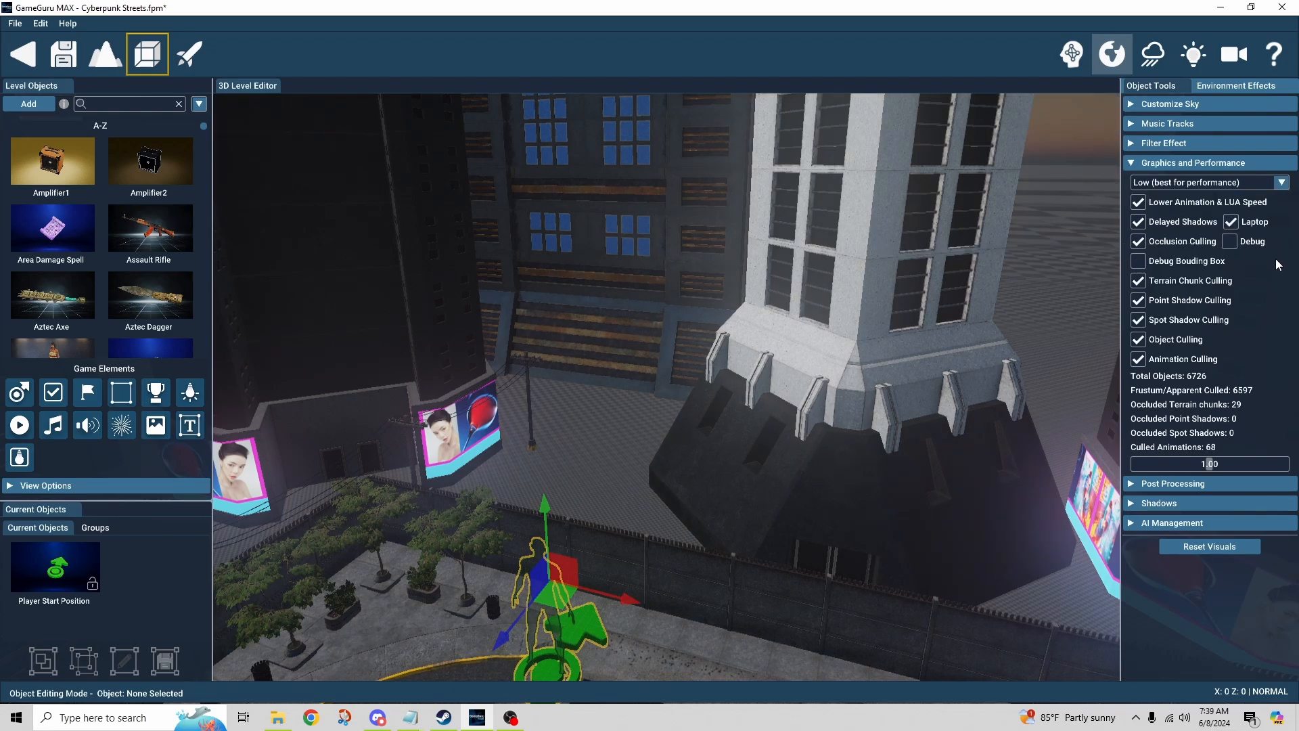
pyautogui.click(1281, 182)
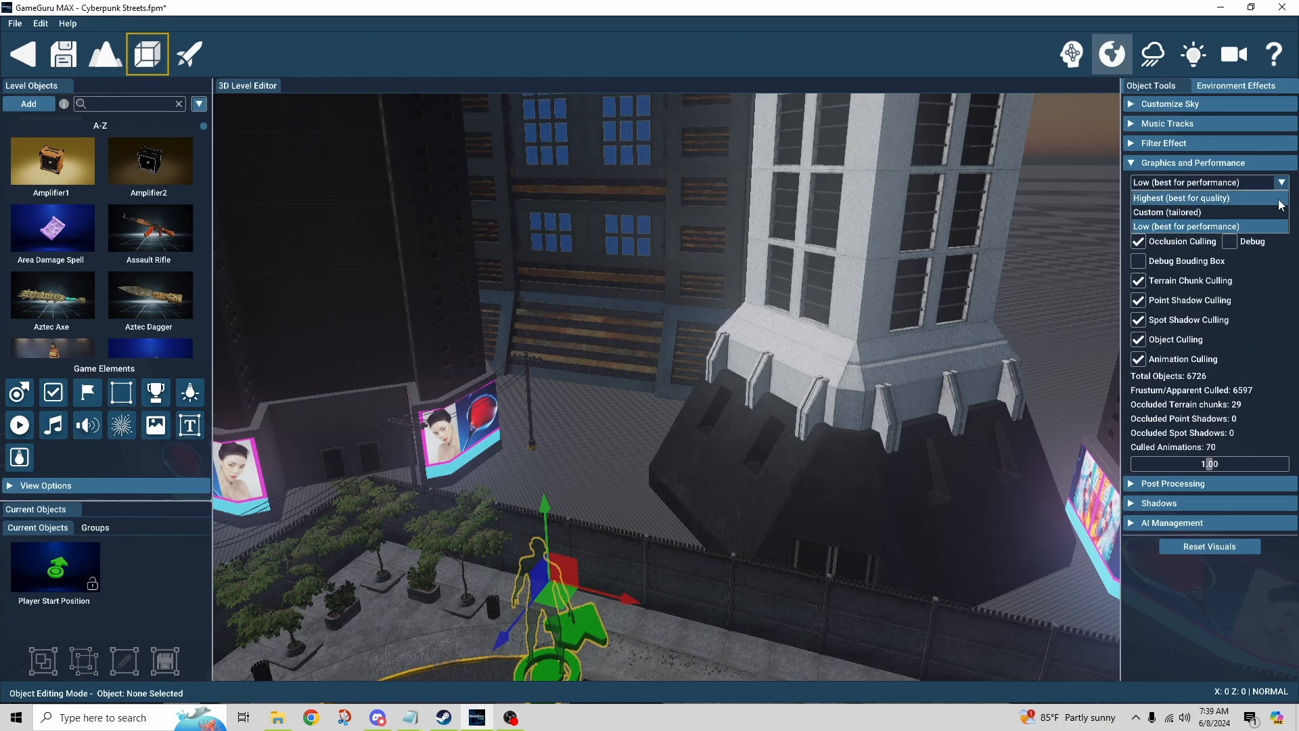
pyautogui.click(1283, 202)
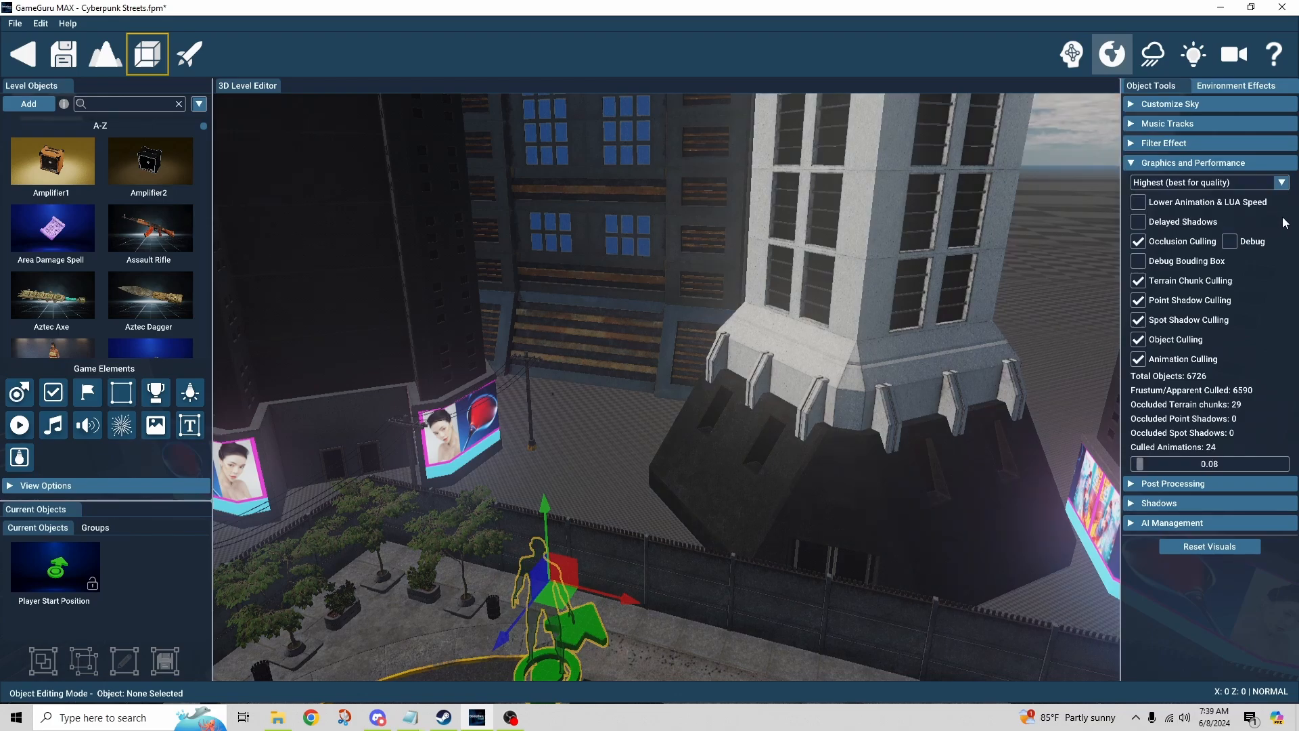
# Set the Graphics and Performance preset to Custom (tailored).
pyautogui.click(1281, 183)
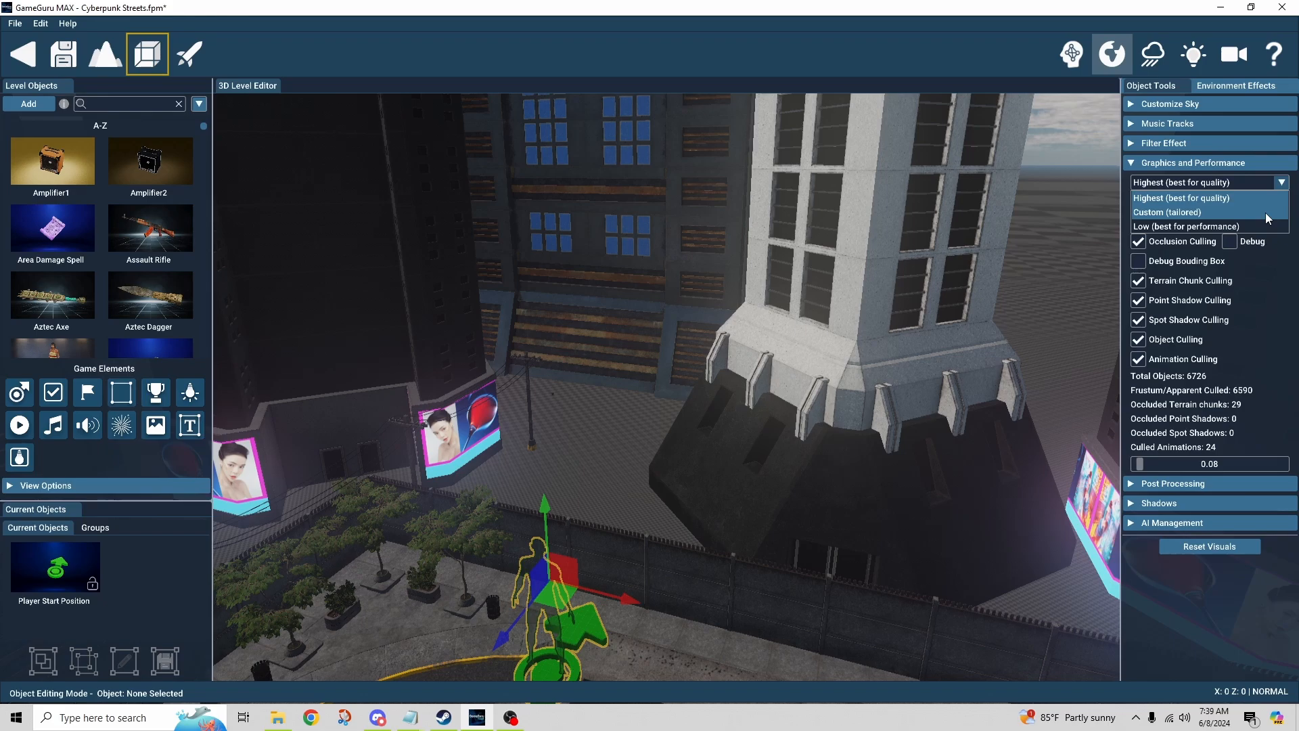
pyautogui.click(1265, 213)
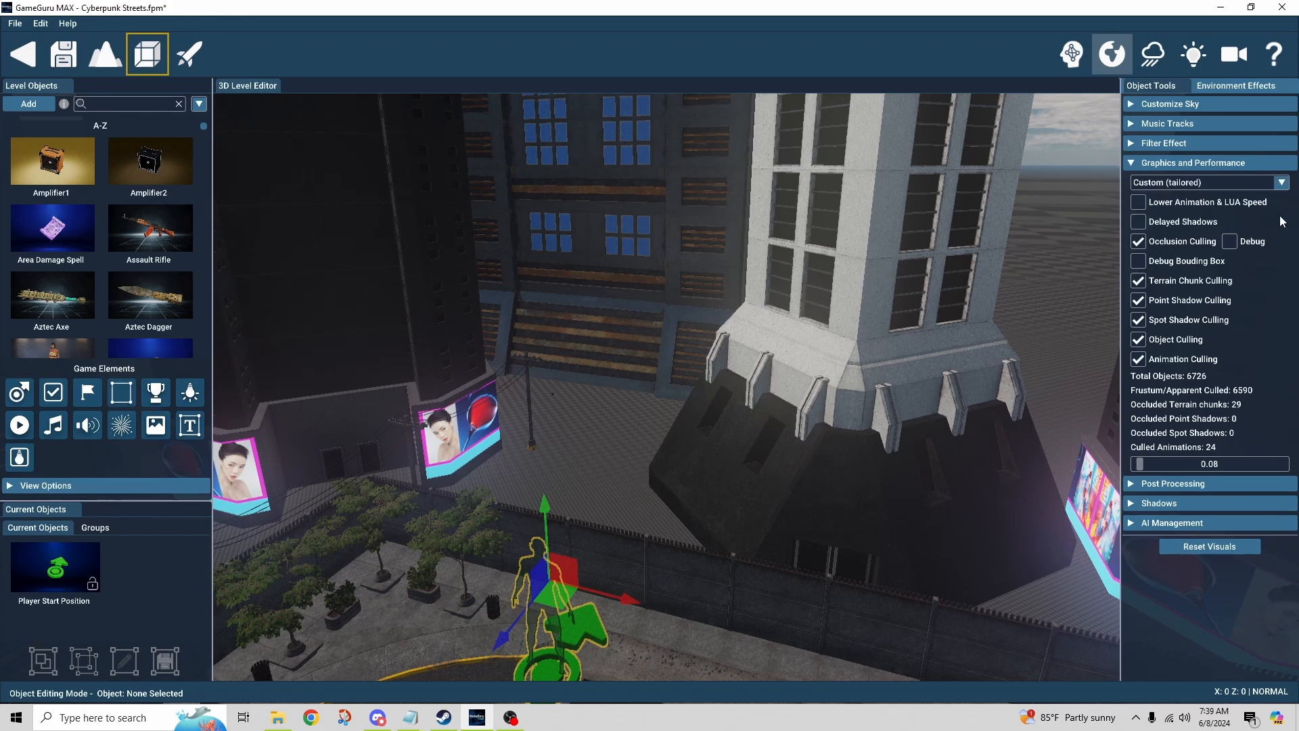
pyautogui.click(1274, 182)
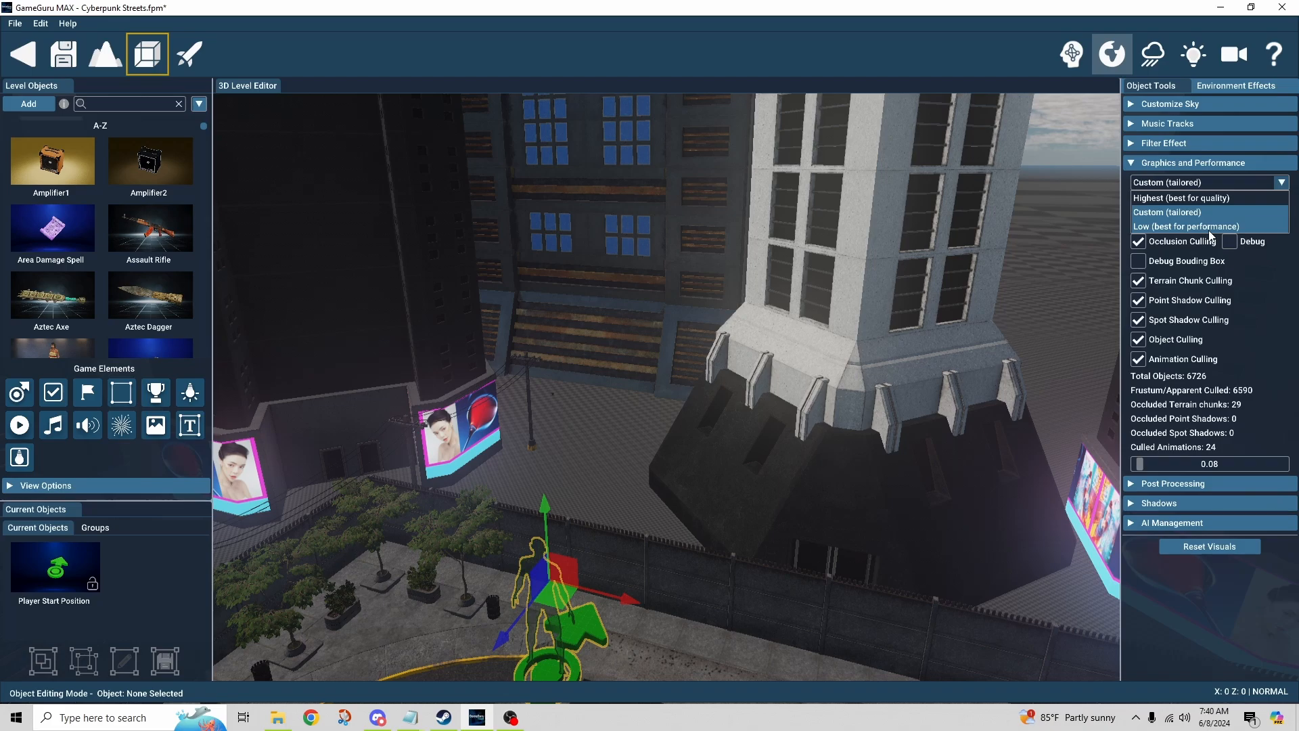
pyautogui.click(1195, 211)
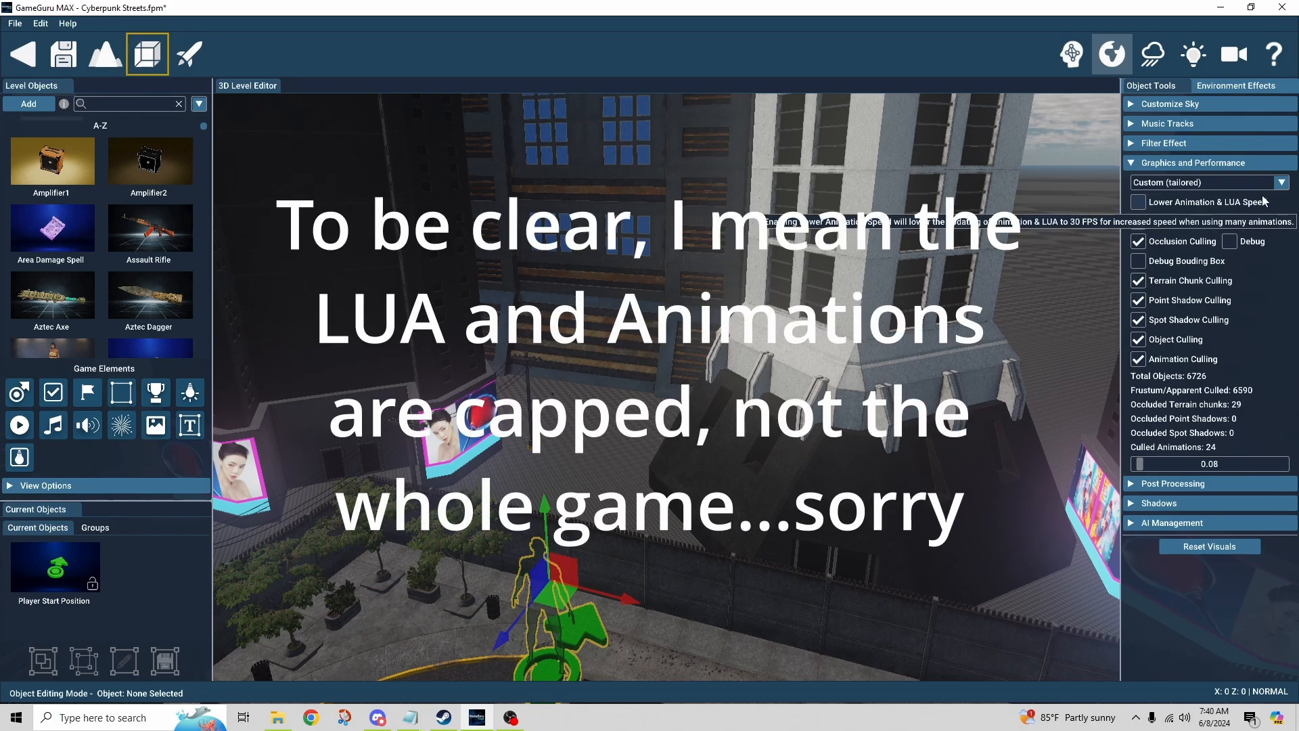
# Switch the graphics preset to Low (best for performance) and back to Highest (best for quality).
pyautogui.click(1281, 183)
pyautogui.click(1271, 227)
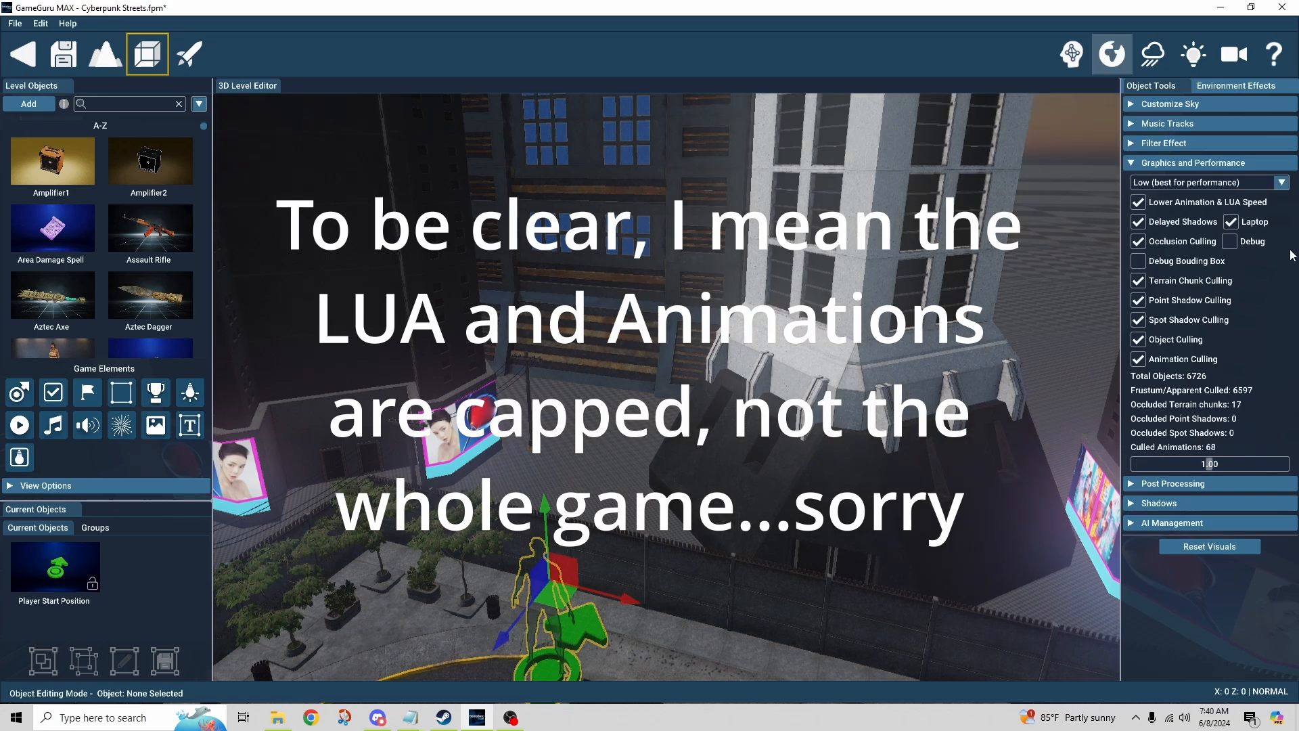
pyautogui.click(1282, 183)
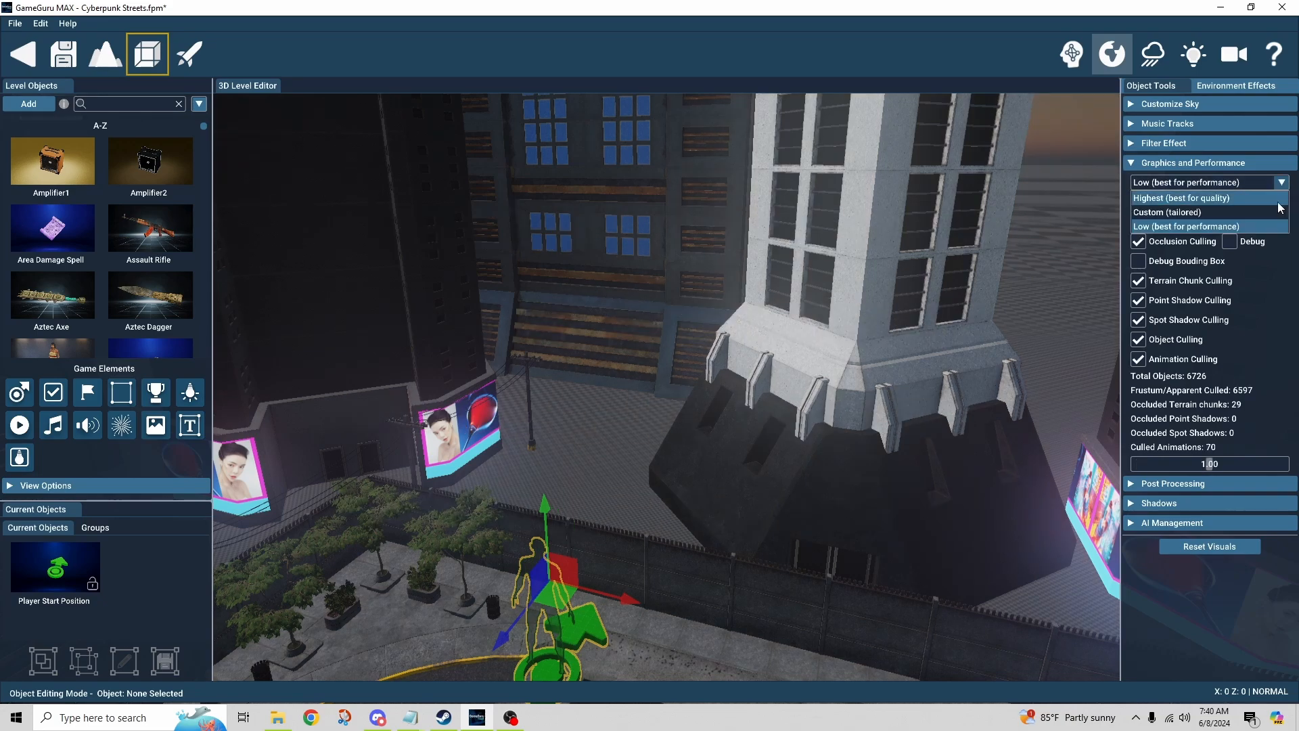
pyautogui.click(1278, 202)
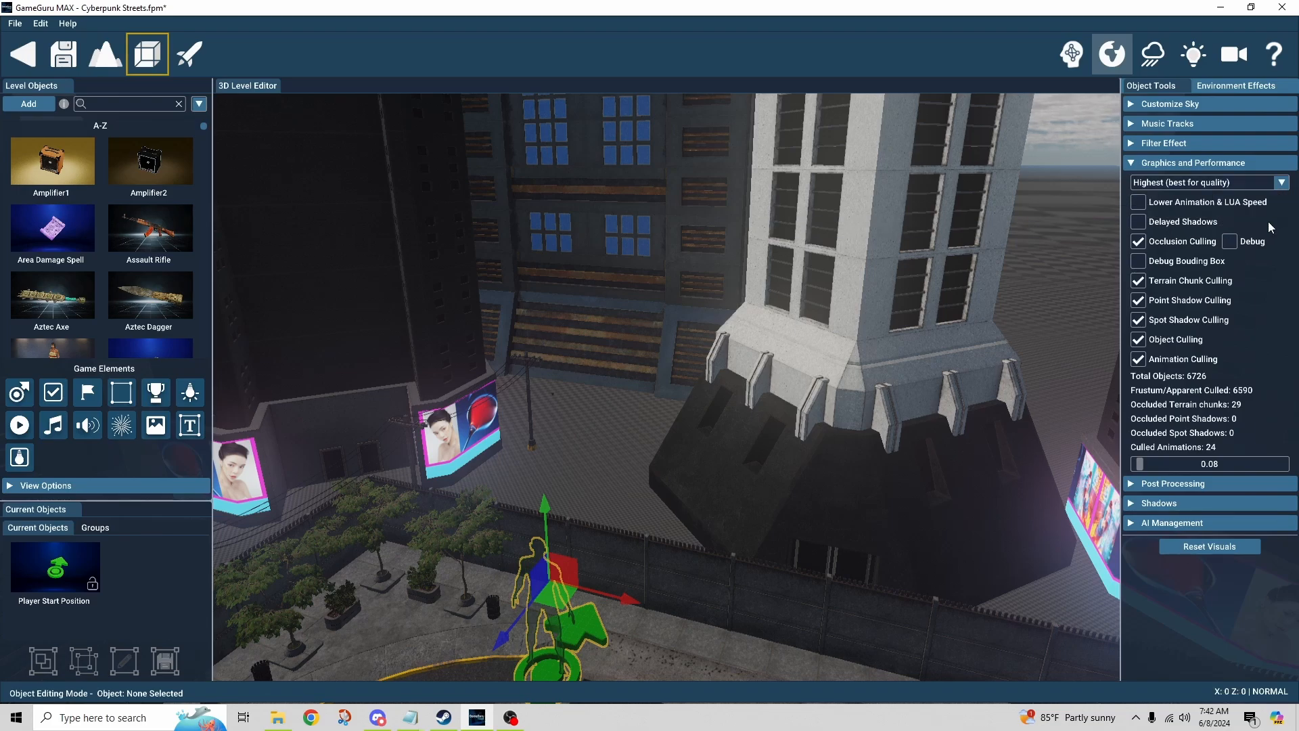
# Turn on the occlusion culling Debug option and the Debug Bounding Box overlay.
pyautogui.click(1229, 242)
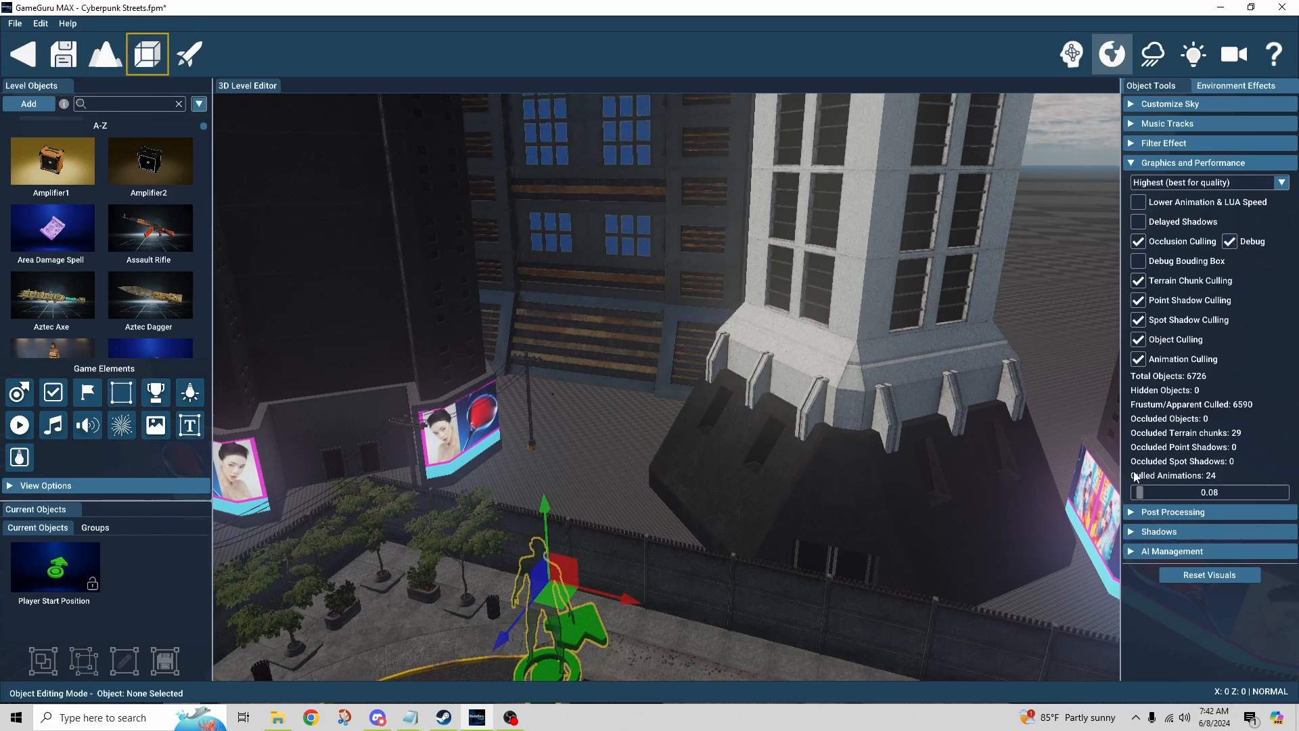
pyautogui.click(1230, 242)
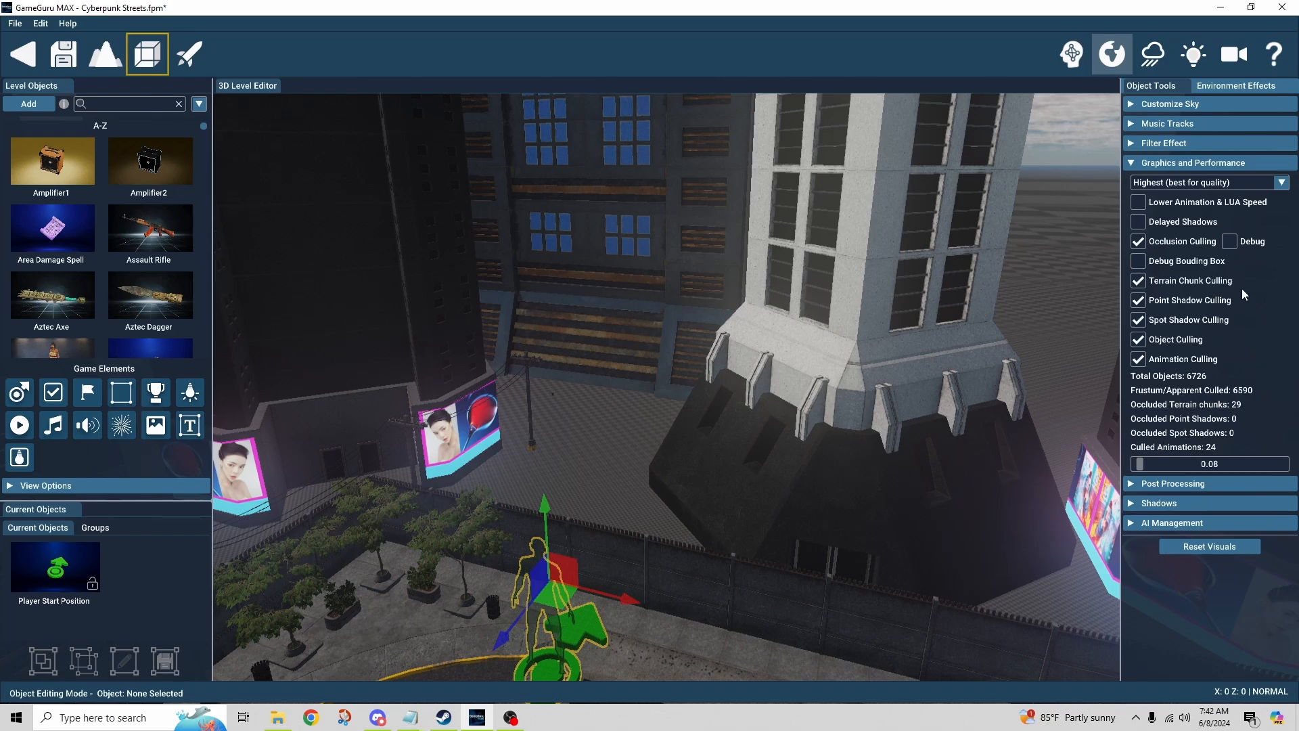
pyautogui.click(1229, 242)
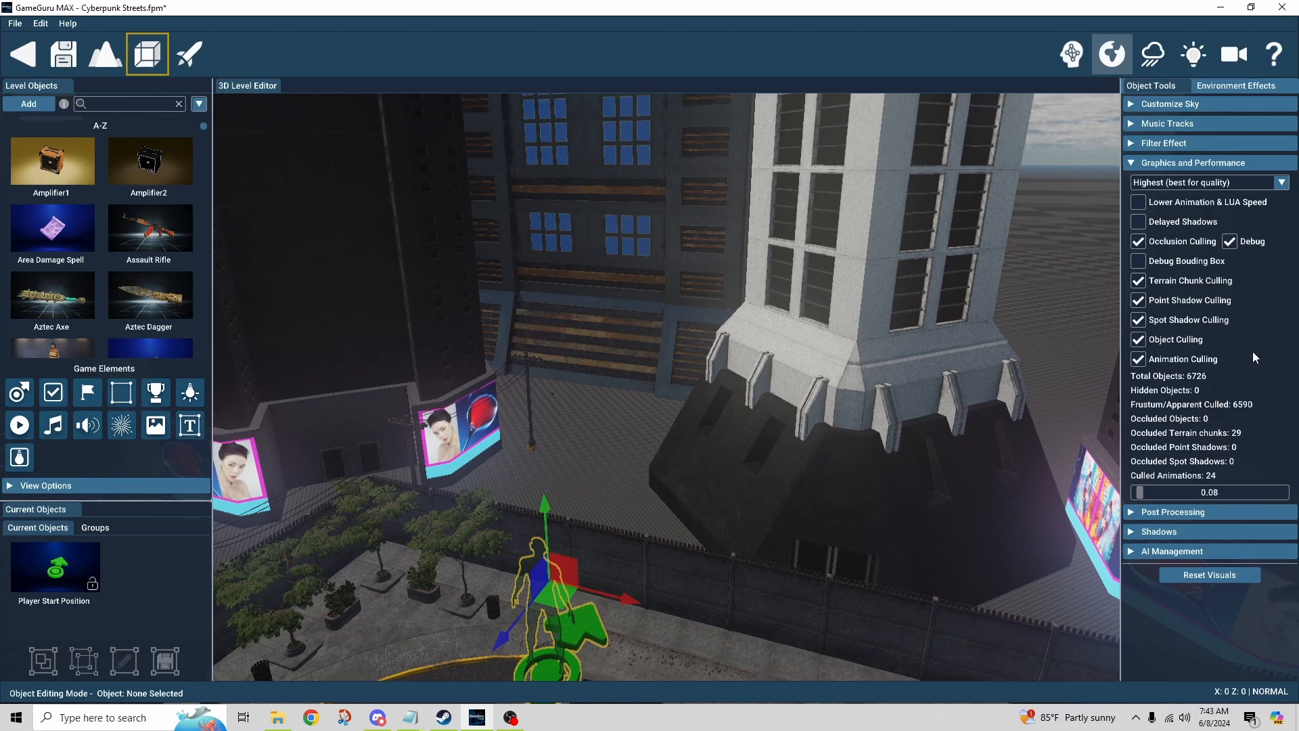
pyautogui.click(1230, 241)
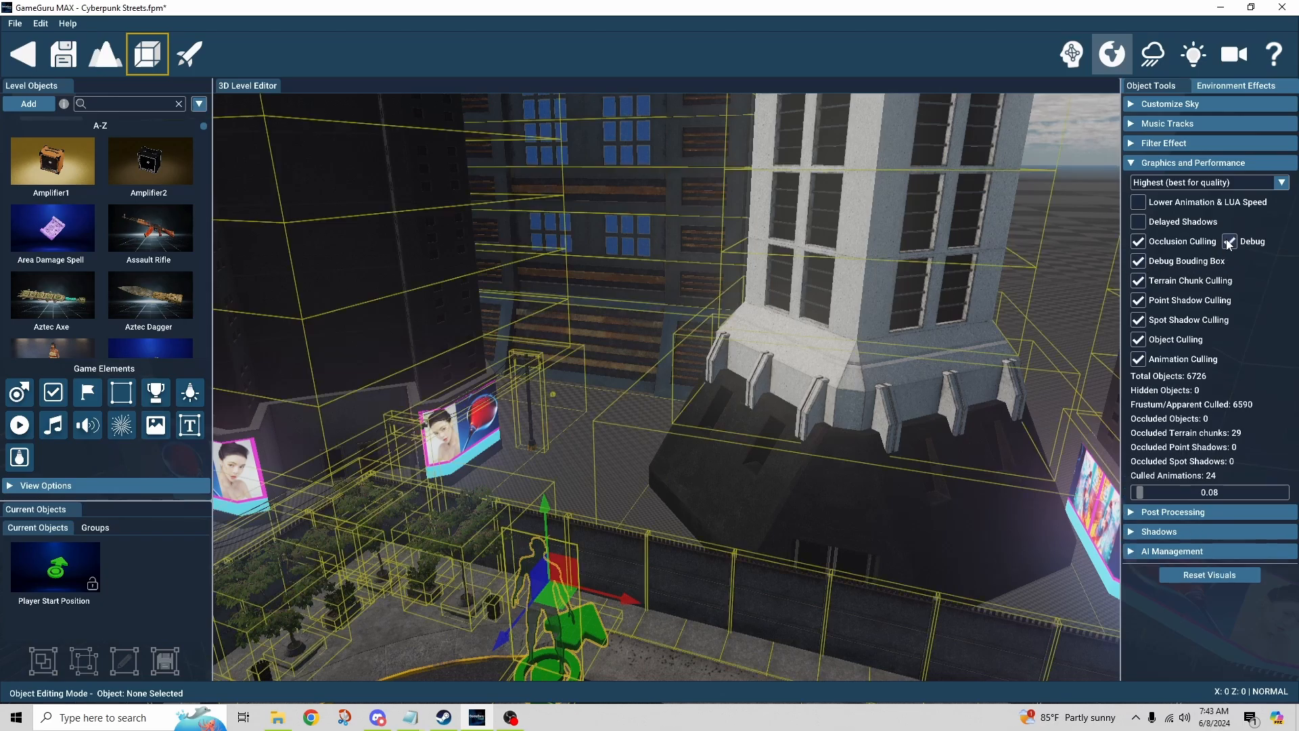
# Inspect the bounding boxes around the trees and street corner, and turn off Debug Bounding Box and Debug.
pyautogui.moveTo(925, 310)
pyautogui.mouseDown(button='right')
pyautogui.moveTo(871, 358)
pyautogui.moveTo(726, 430)
pyautogui.moveTo(713, 311)
pyautogui.moveTo(1001, 369)
pyautogui.moveTo(768, 439)
pyautogui.moveTo(700, 470)
pyautogui.moveTo(702, 494)
pyautogui.moveTo(703, 453)
pyautogui.moveTo(751, 467)
pyautogui.moveTo(907, 298)
pyautogui.mouseUp(button='right')
pyautogui.press('w')
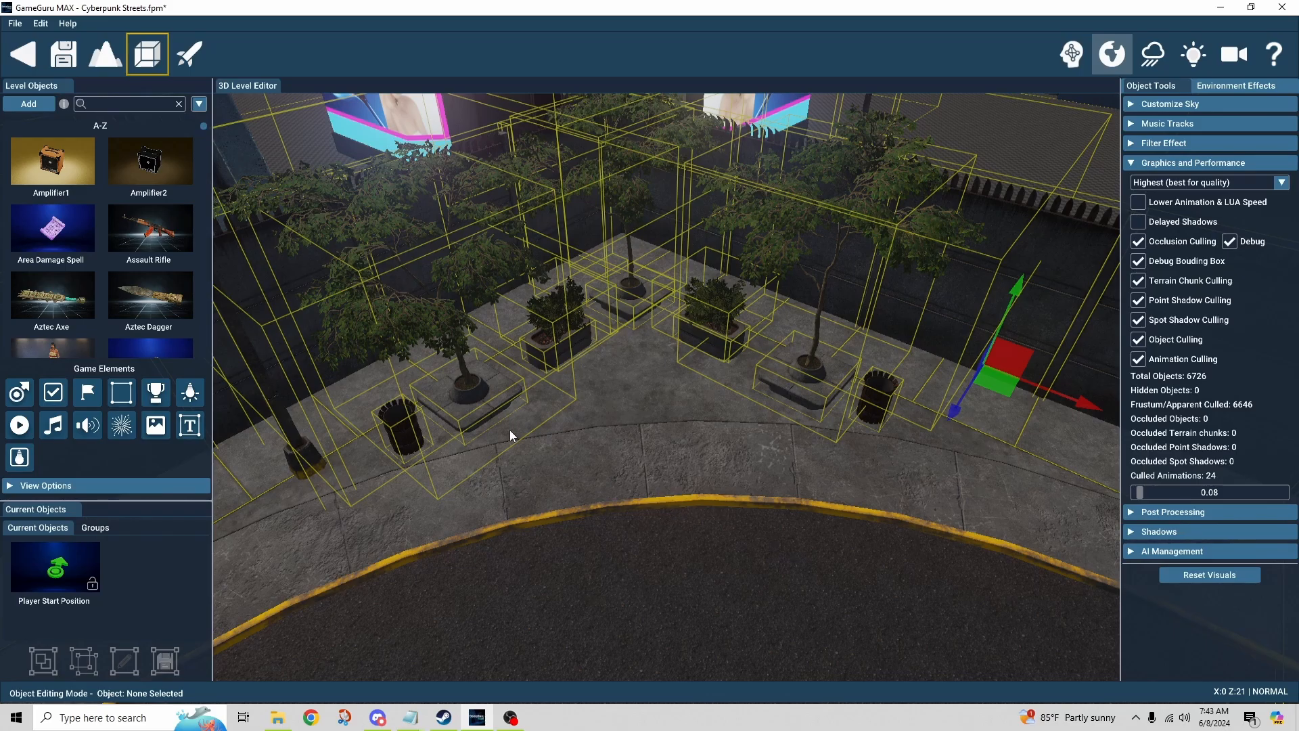
pyautogui.press('s')
pyautogui.moveTo(602, 422)
pyautogui.mouseDown(button='right')
pyautogui.moveTo(716, 416)
pyautogui.moveTo(711, 425)
pyautogui.moveTo(715, 411)
pyautogui.mouseUp(button='right')
pyautogui.press('s')
pyautogui.press('w')
pyautogui.moveTo(664, 374); pyautogui.dragTo(659, 363, button='right')
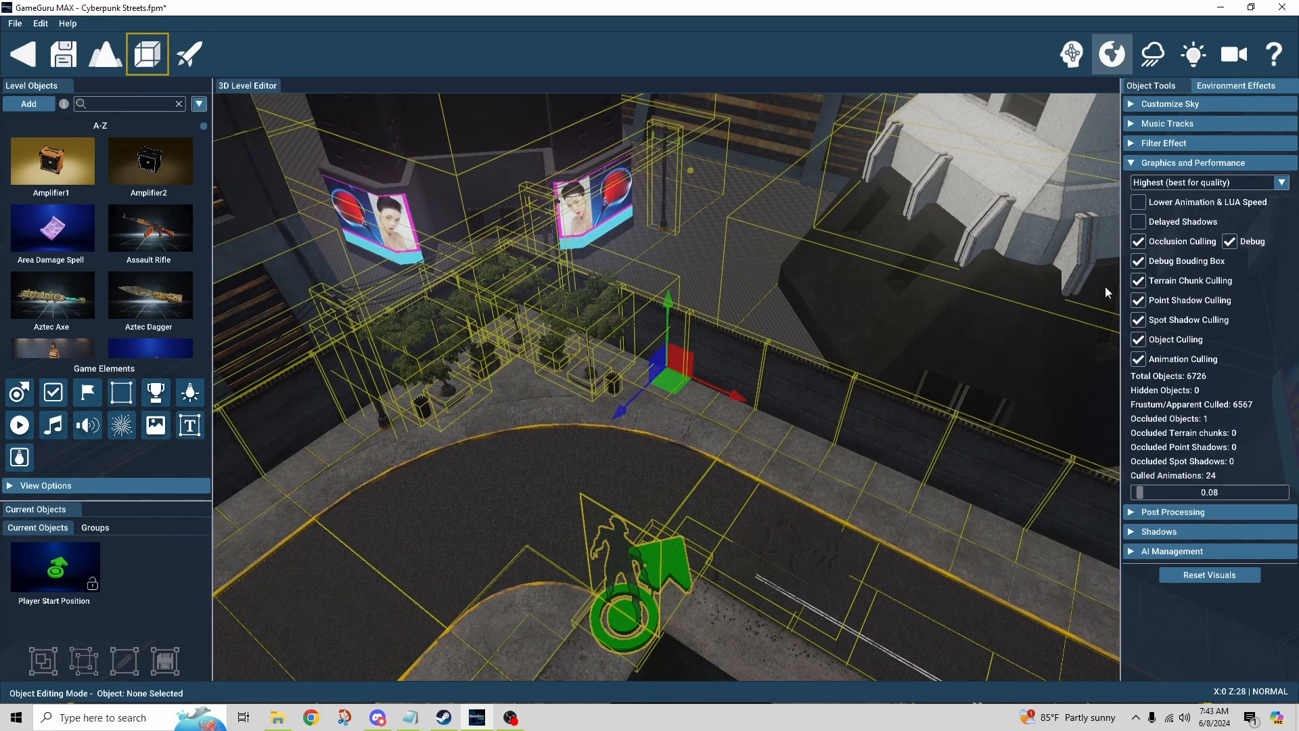
pyautogui.click(1137, 260)
pyautogui.click(1228, 241)
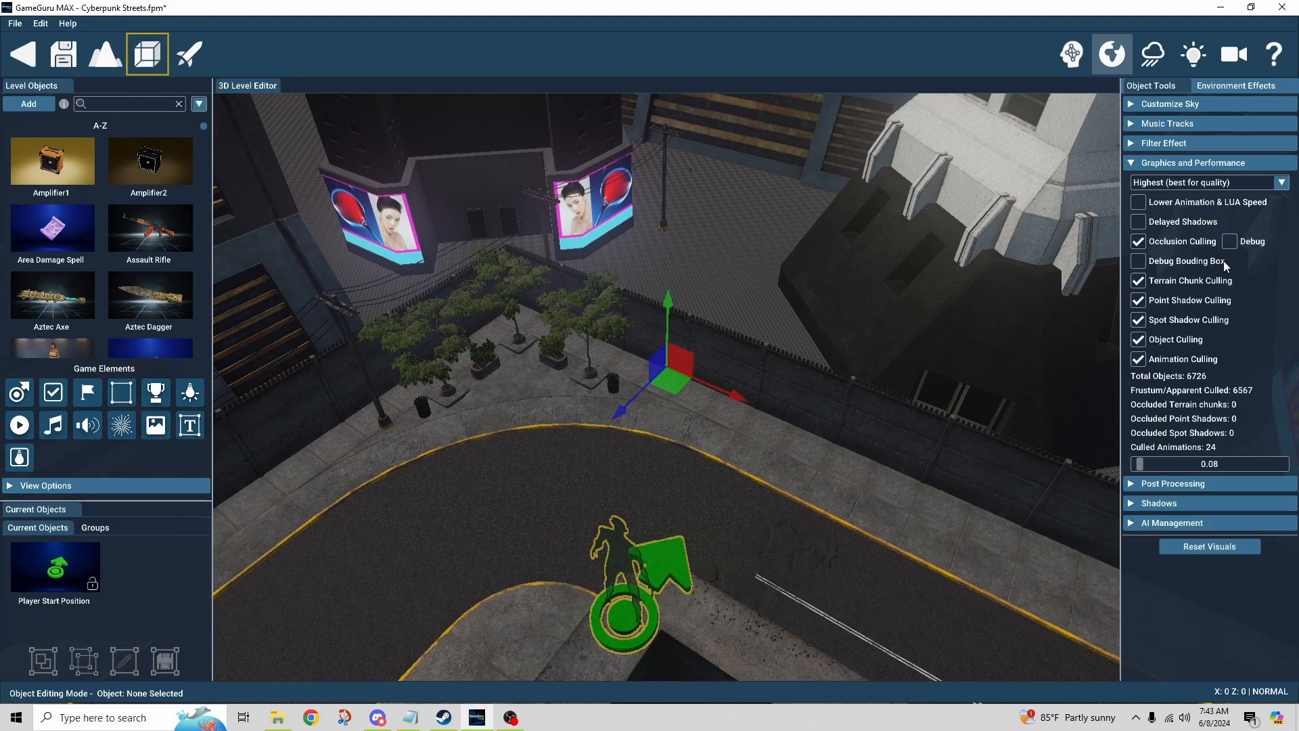
# Apply the Low (best for performance) graphics preset and change it to Custom (tailored).
pyautogui.click(1274, 183)
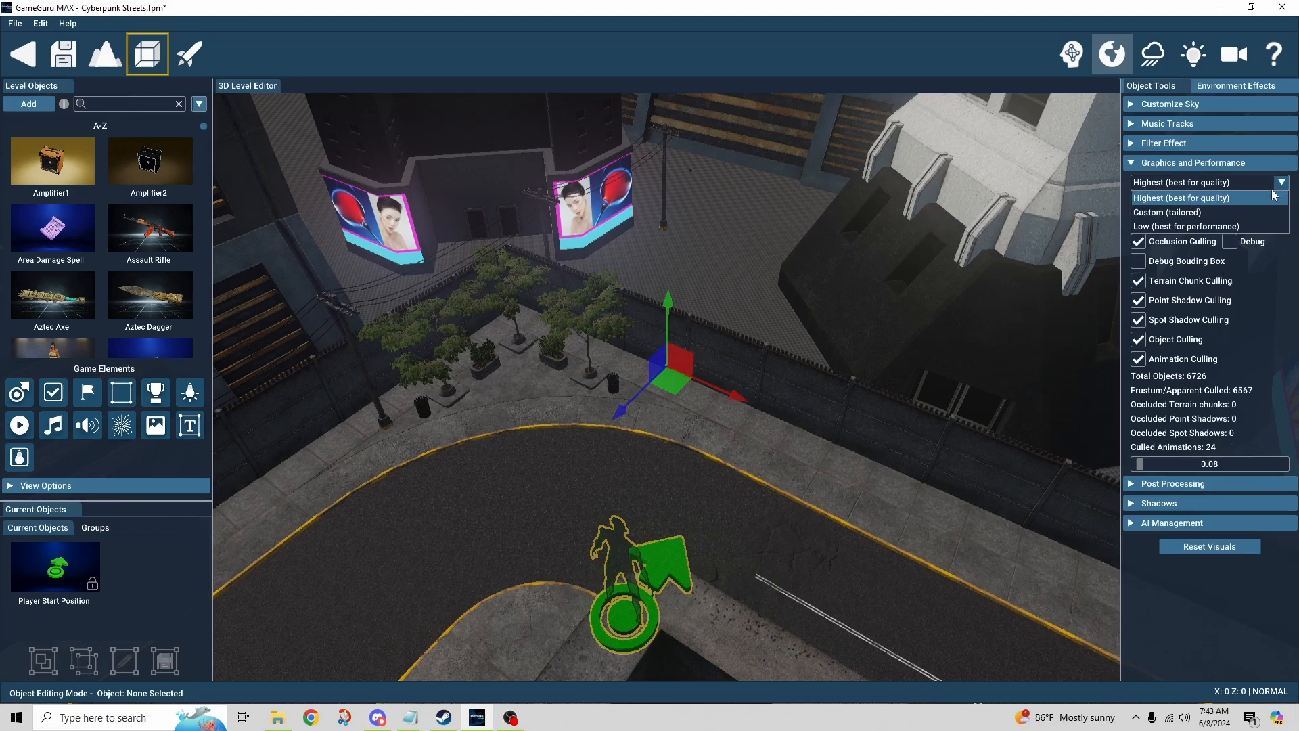
pyautogui.click(1246, 226)
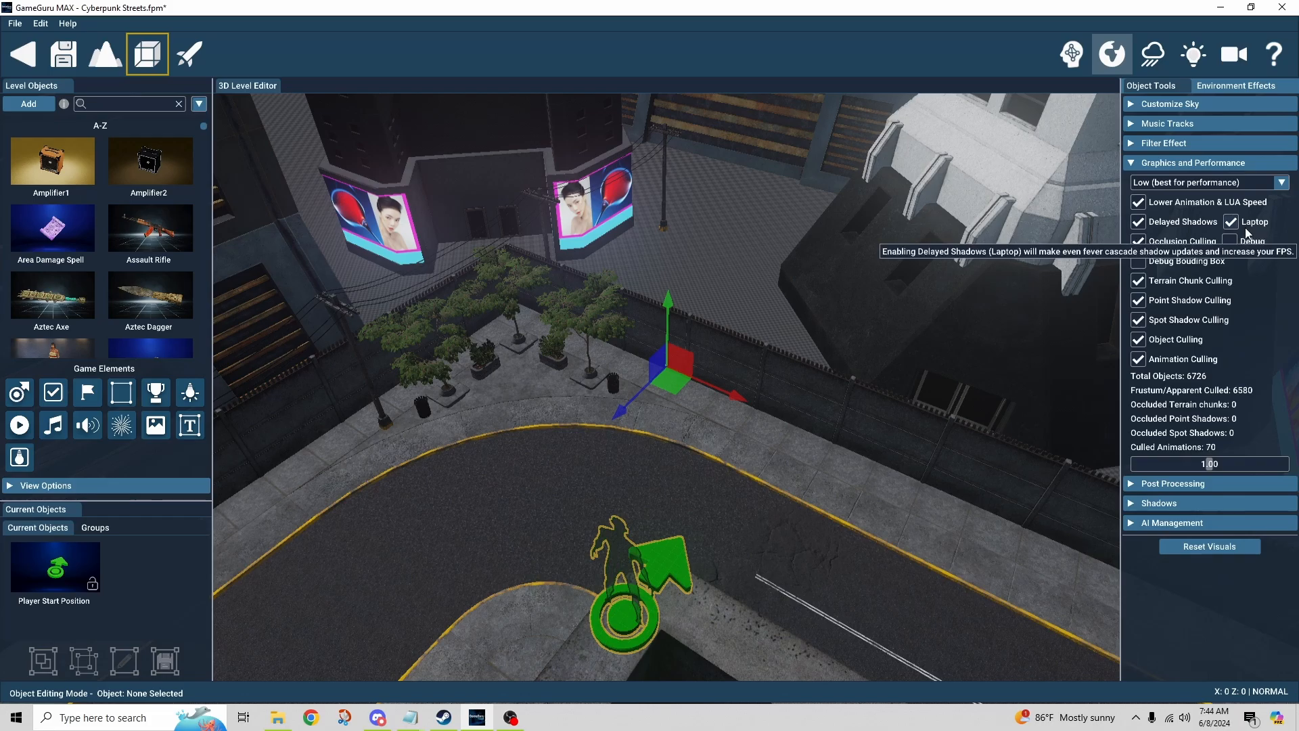
pyautogui.click(1197, 184)
pyautogui.click(1202, 208)
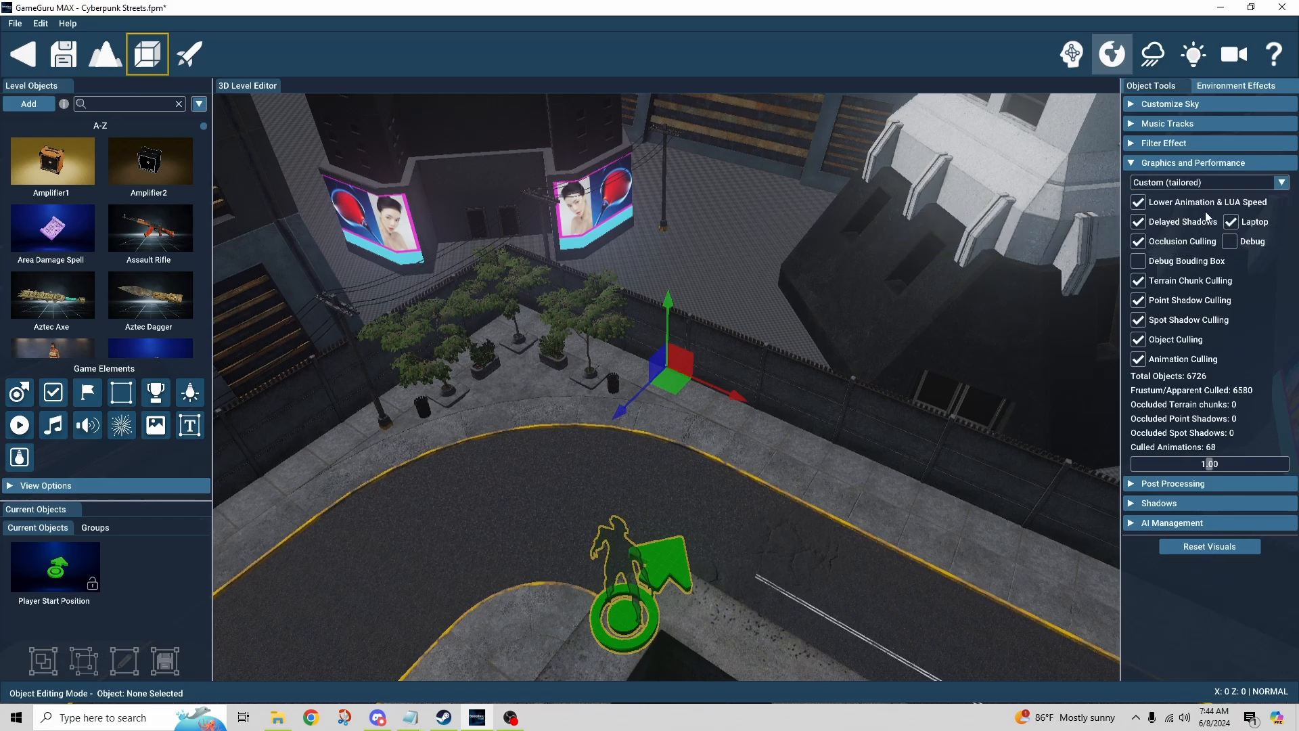
# Switch the graphics preset to Highest (best for quality) and back to Custom (tailored).
pyautogui.click(1247, 188)
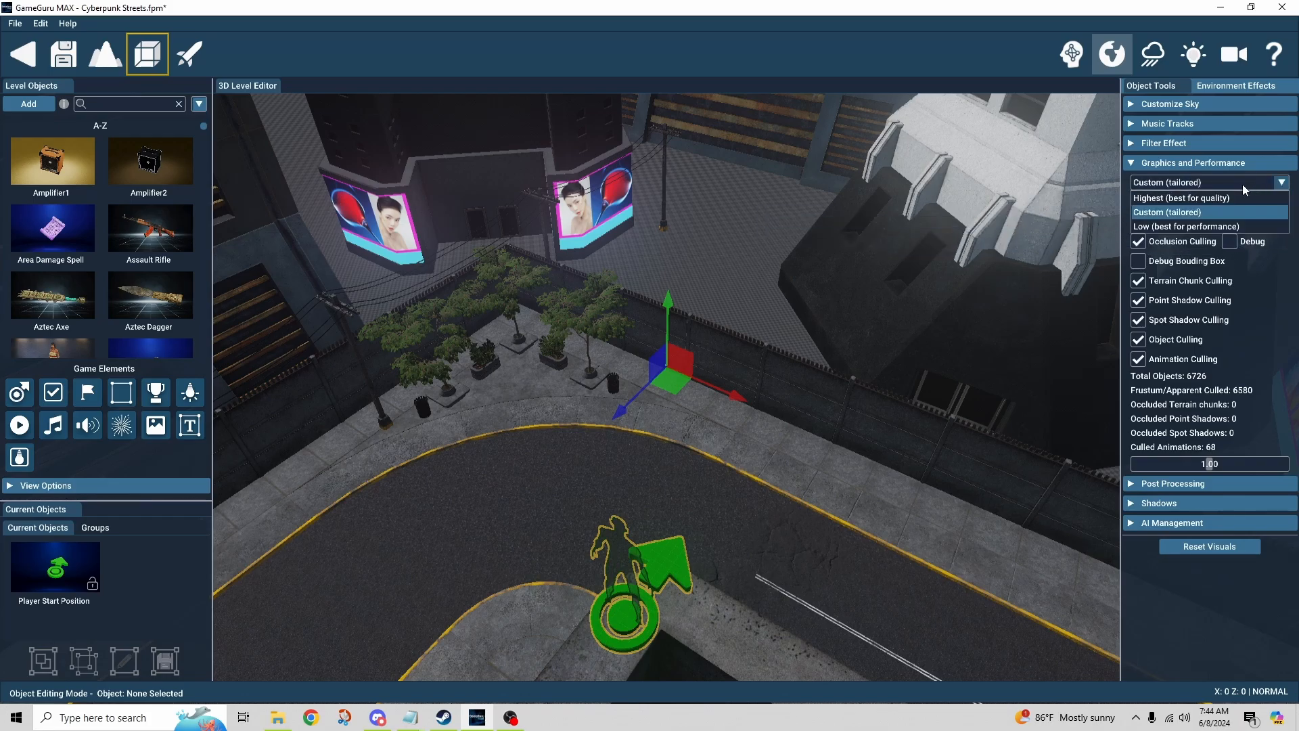
pyautogui.click(1235, 196)
pyautogui.click(1265, 183)
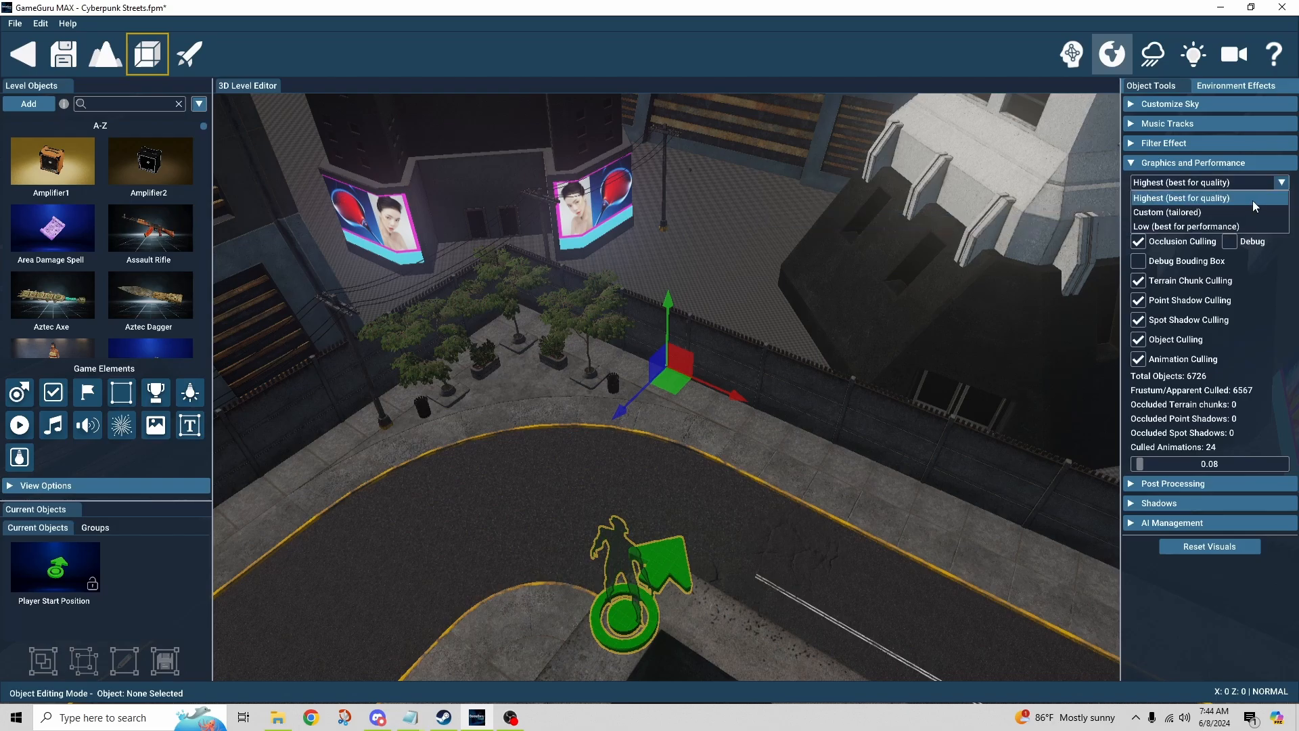
pyautogui.click(1251, 218)
pyautogui.click(1244, 182)
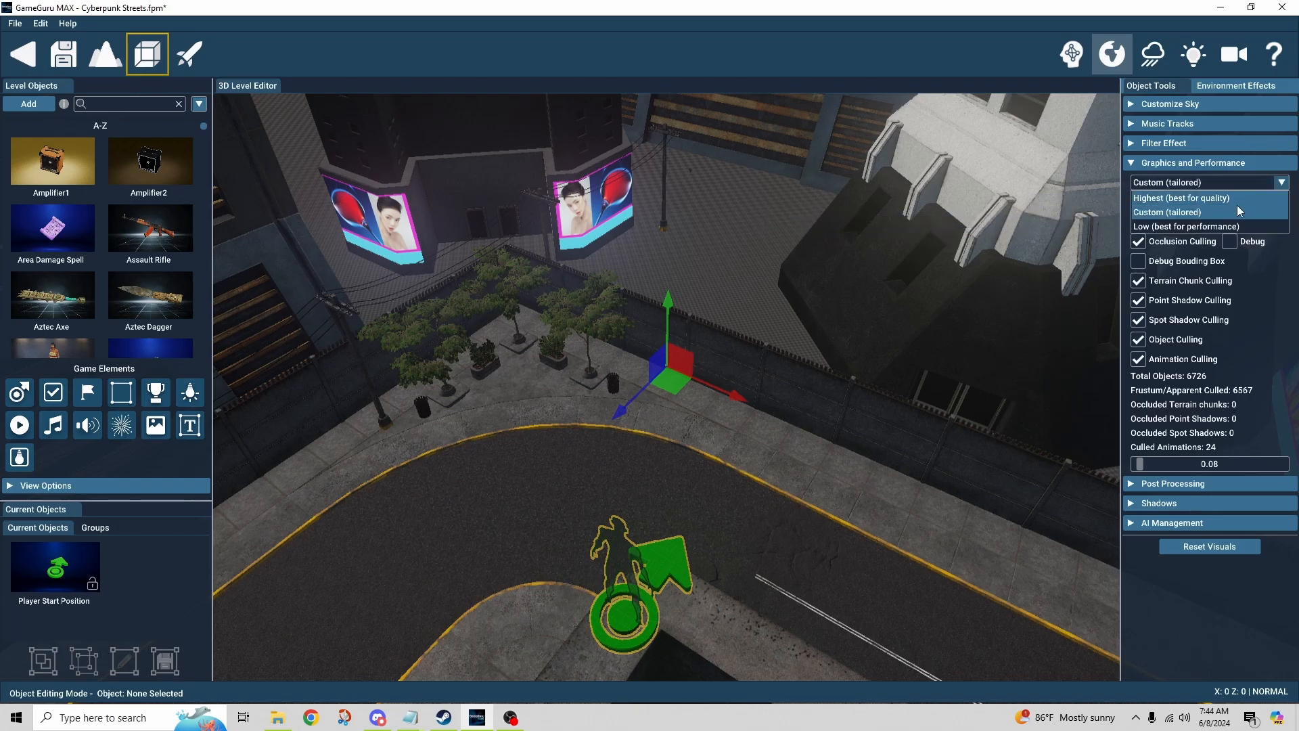
pyautogui.click(1244, 209)
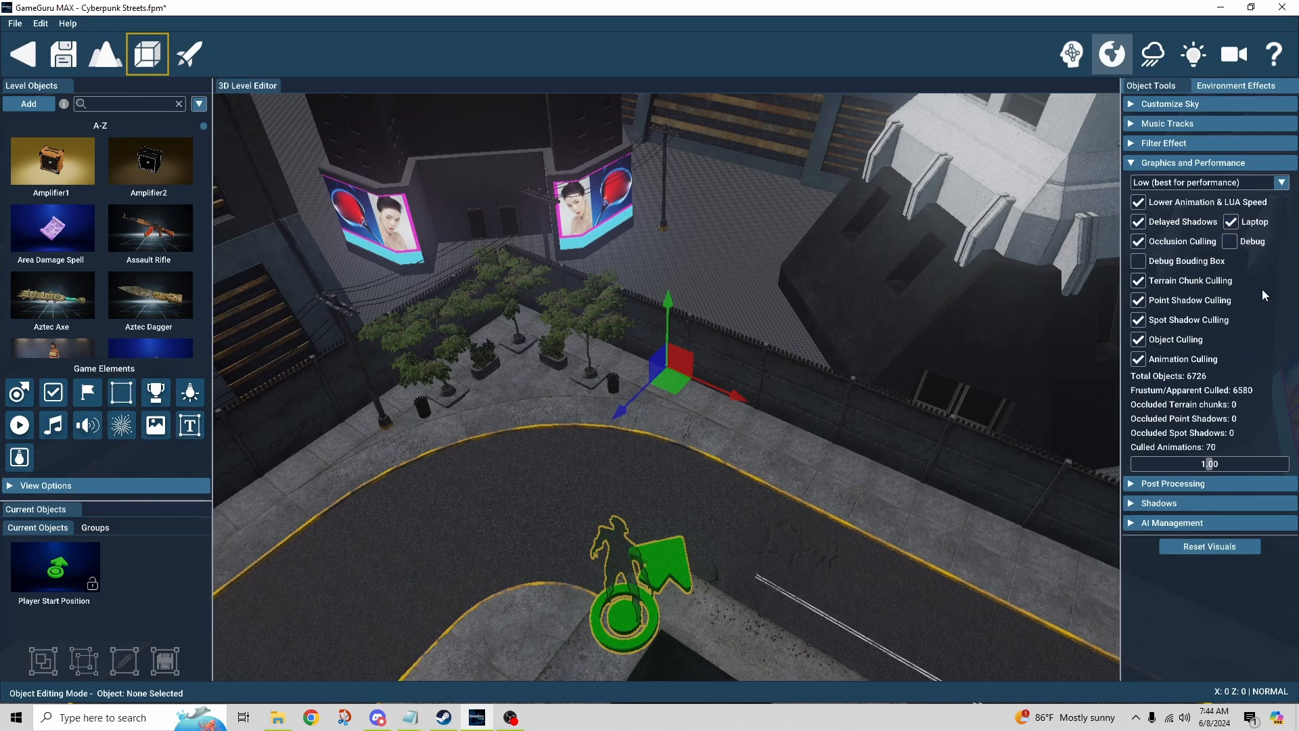
# Try the Highest (best for quality) graphics preset and settle on Low (best for performance).
pyautogui.click(1279, 182)
pyautogui.click(1277, 198)
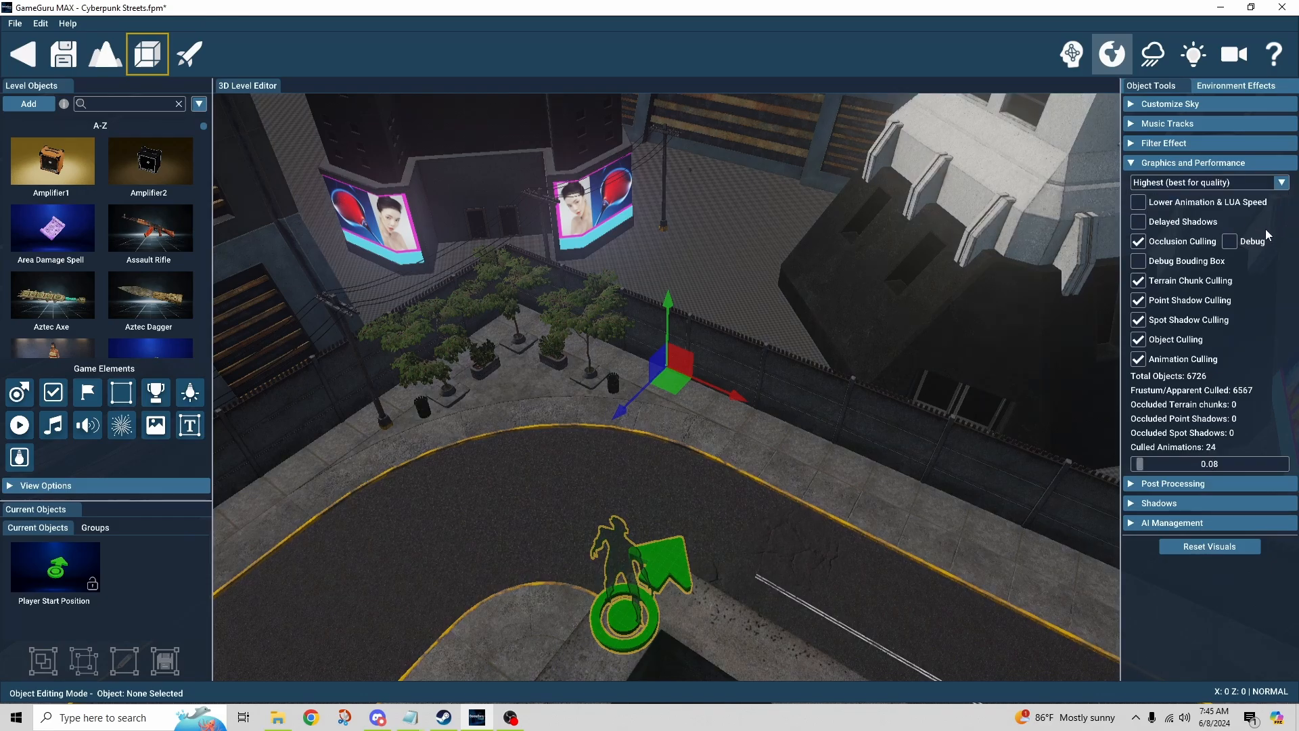
pyautogui.click(1278, 182)
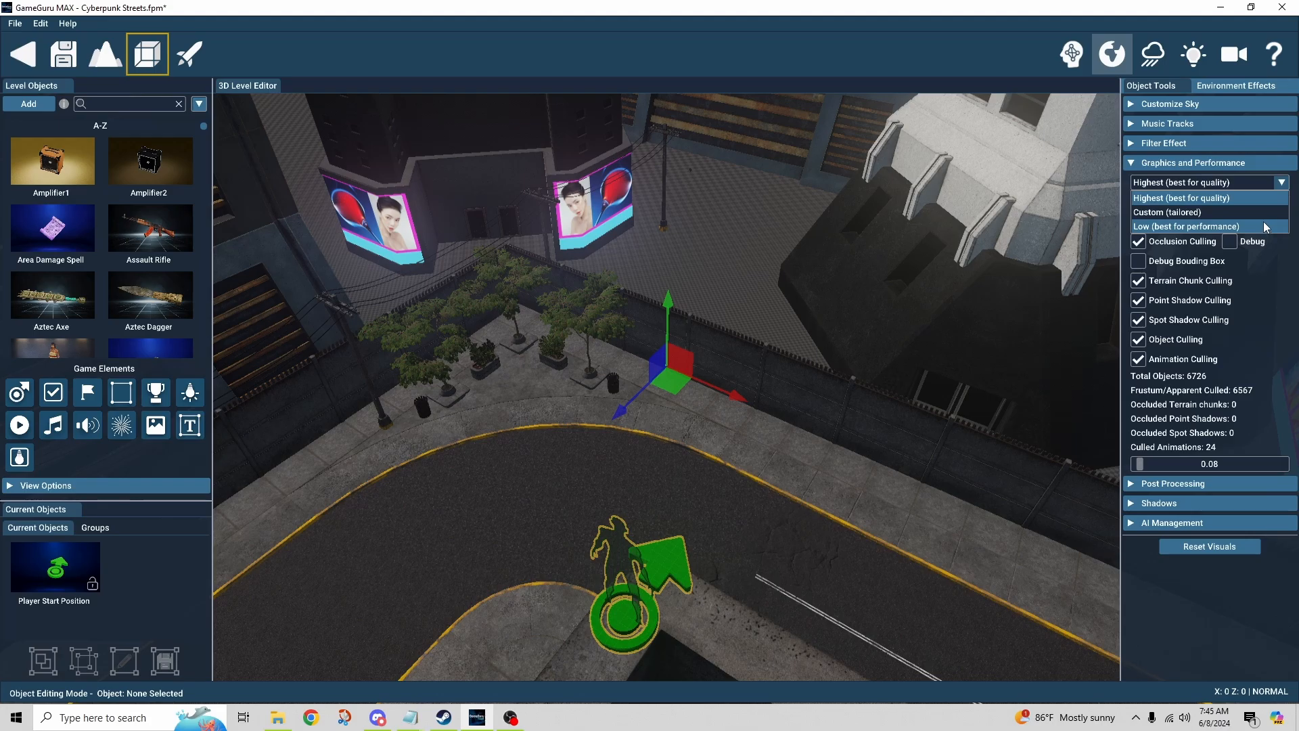
pyautogui.click(1265, 227)
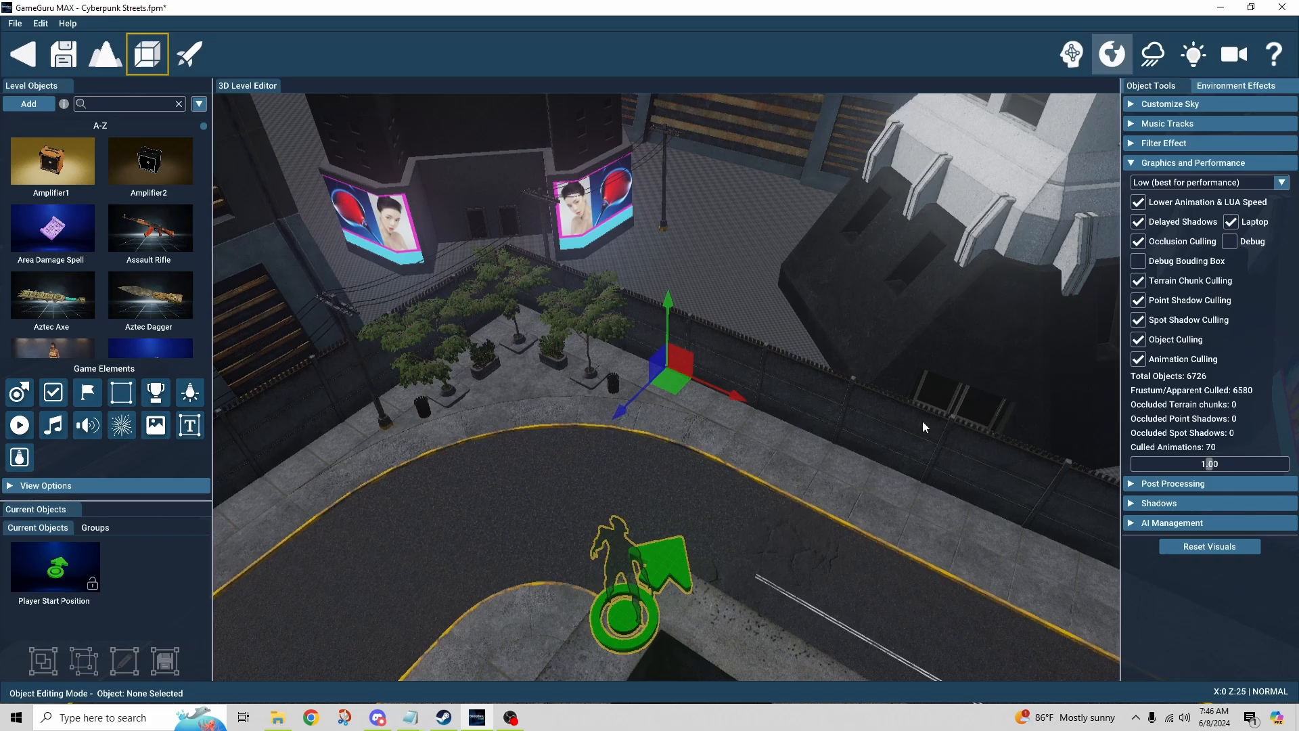
# Place a new light on the flat rooftop behind the player start and raise it above the roof surface.
pyautogui.moveTo(774, 464); pyautogui.dragTo(737, 484, button='right')
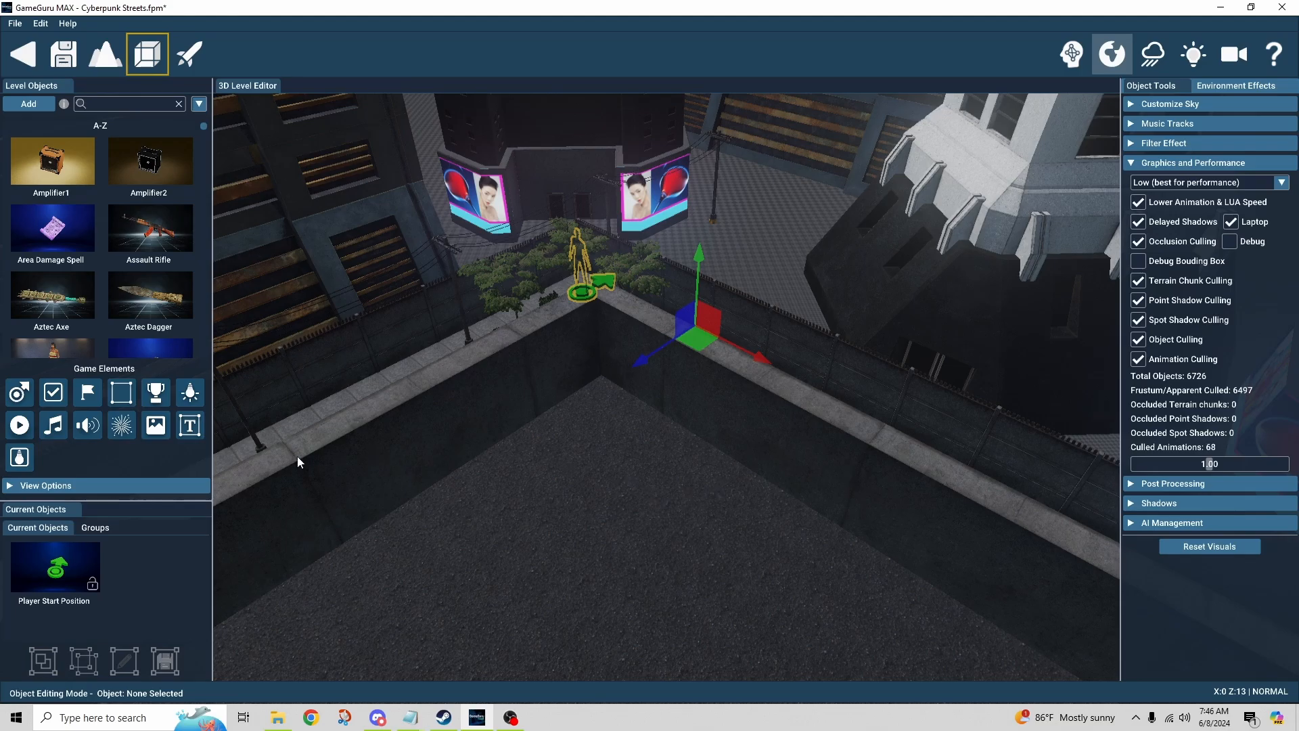
pyautogui.click(195, 400)
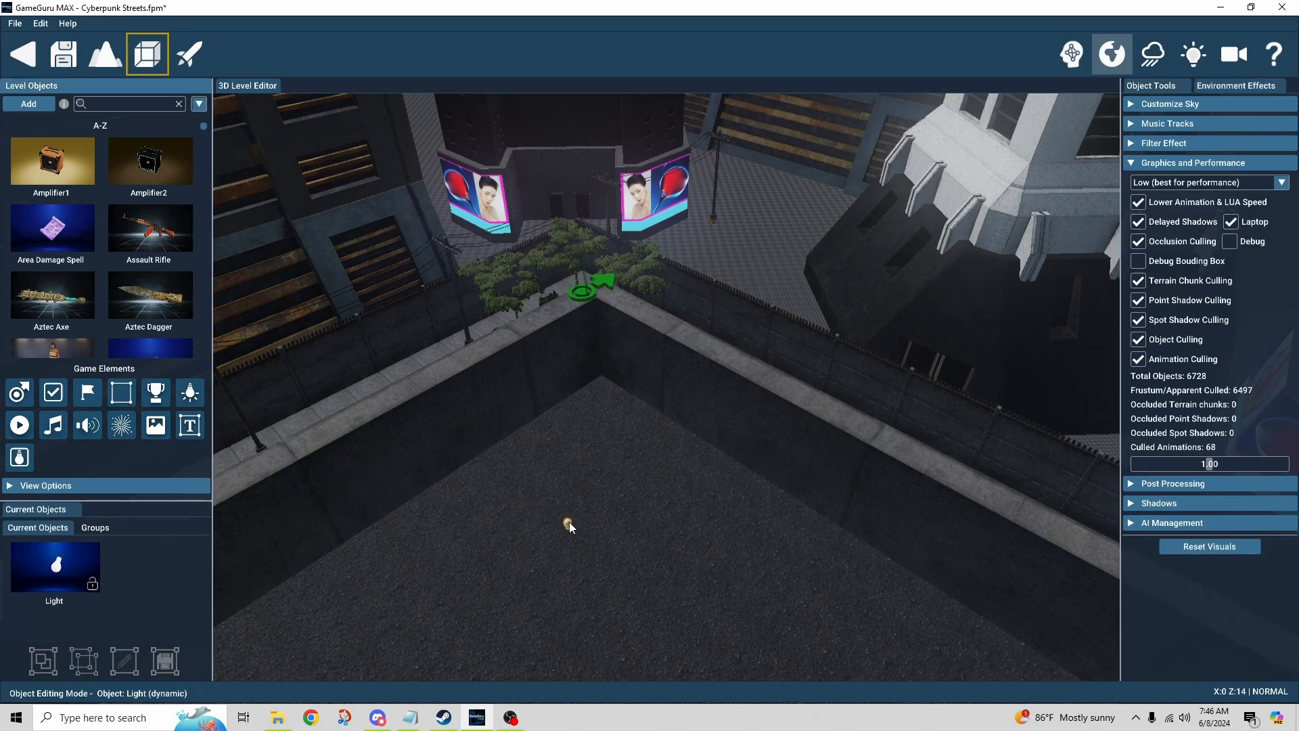
pyautogui.click(566, 579)
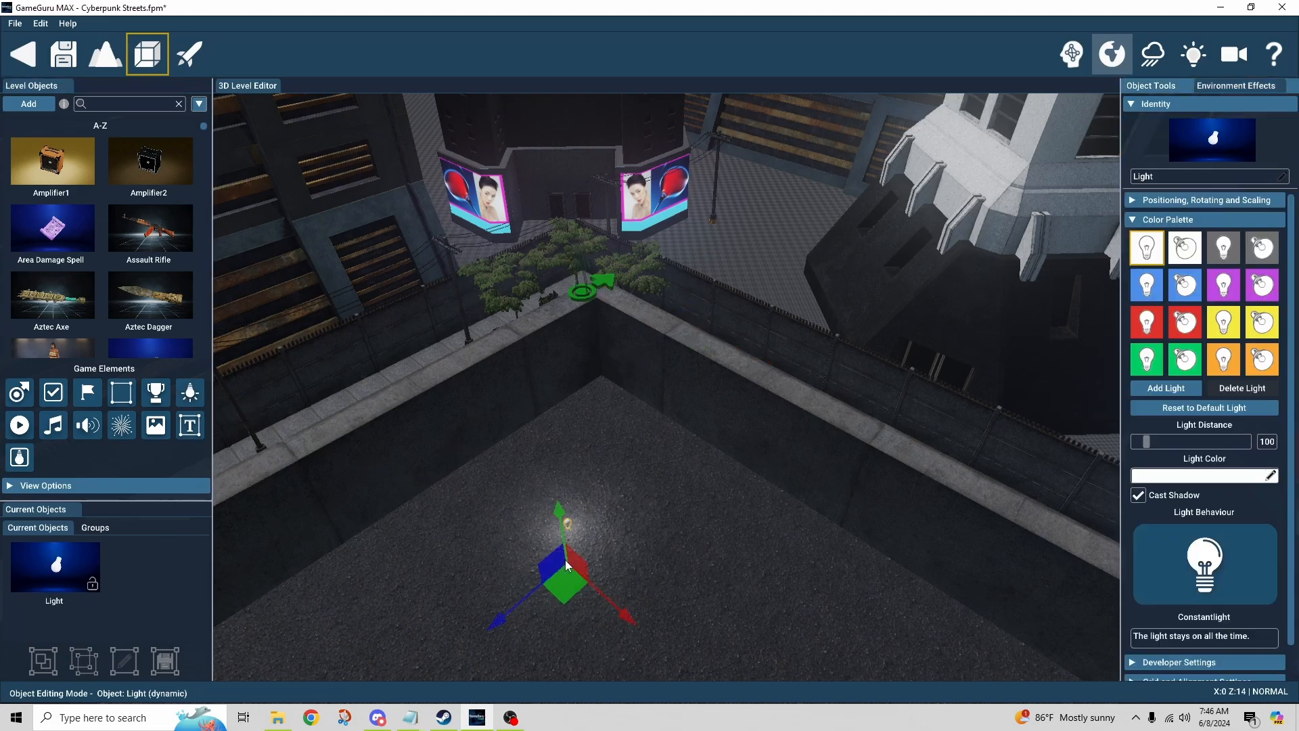
pyautogui.moveTo(556, 515); pyautogui.dragTo(532, 345)
# Change the rooftop light to the white spotlight type.
pyautogui.press('a')
pyautogui.moveTo(532, 345); pyautogui.dragTo(649, 338, button='right')
pyautogui.moveTo(558, 516); pyautogui.dragTo(568, 490, button='right')
pyautogui.press('d')
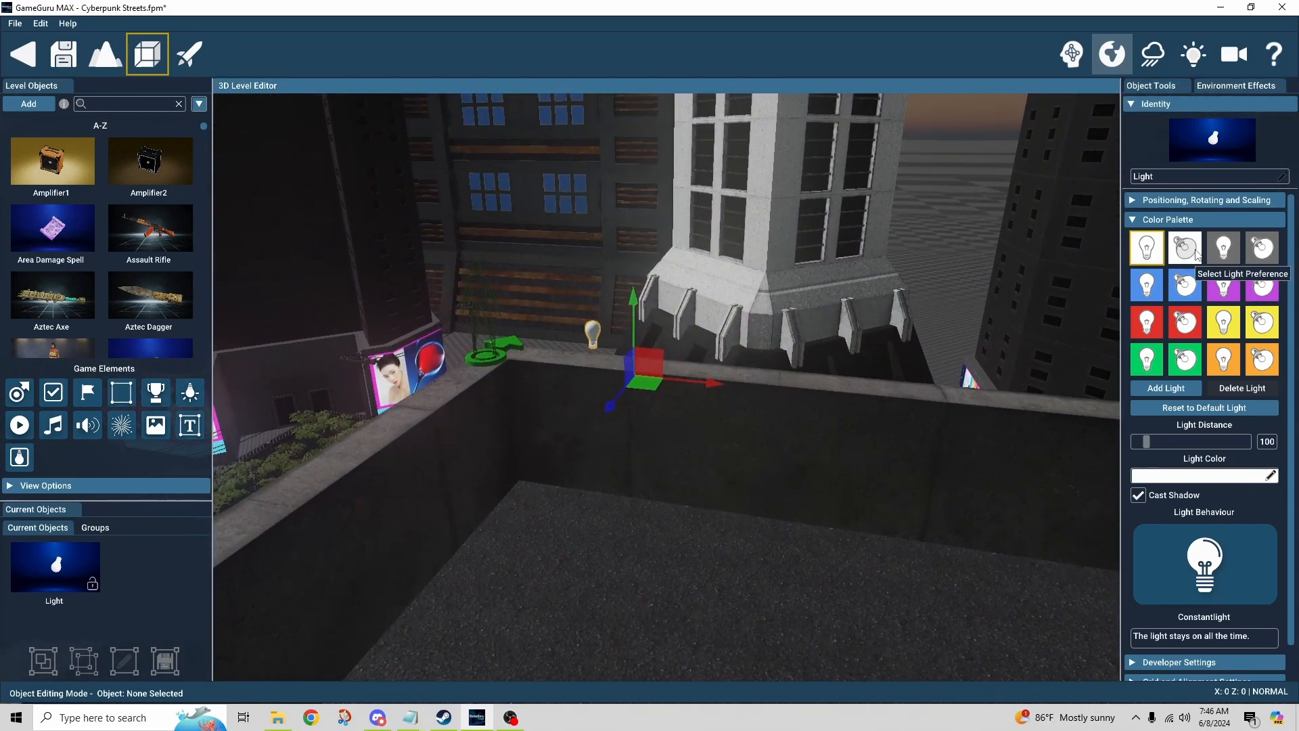
pyautogui.click(1185, 247)
pyautogui.press('d')
pyautogui.moveTo(745, 422); pyautogui.dragTo(379, 421, button='right')
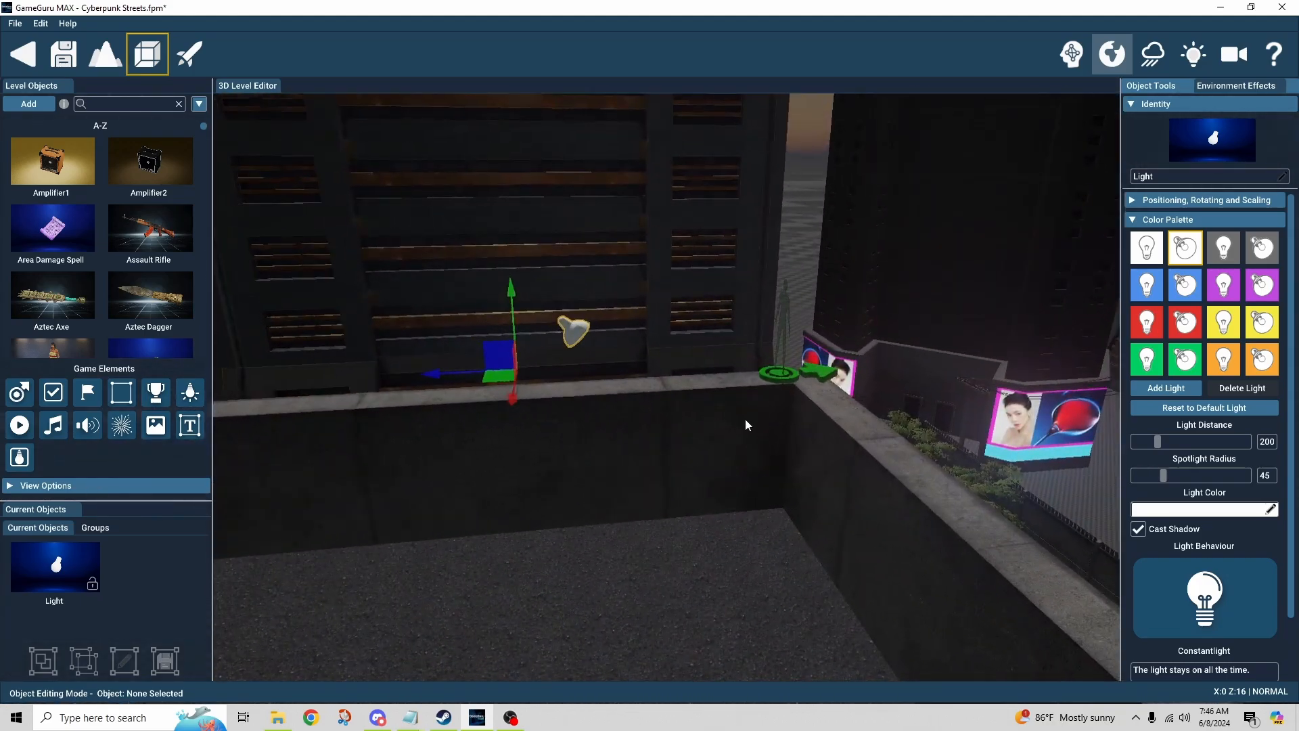
# Compare the white spotlight and white point light types on the rooftop light and settle on the point light.
pyautogui.click(1148, 249)
pyautogui.click(1178, 250)
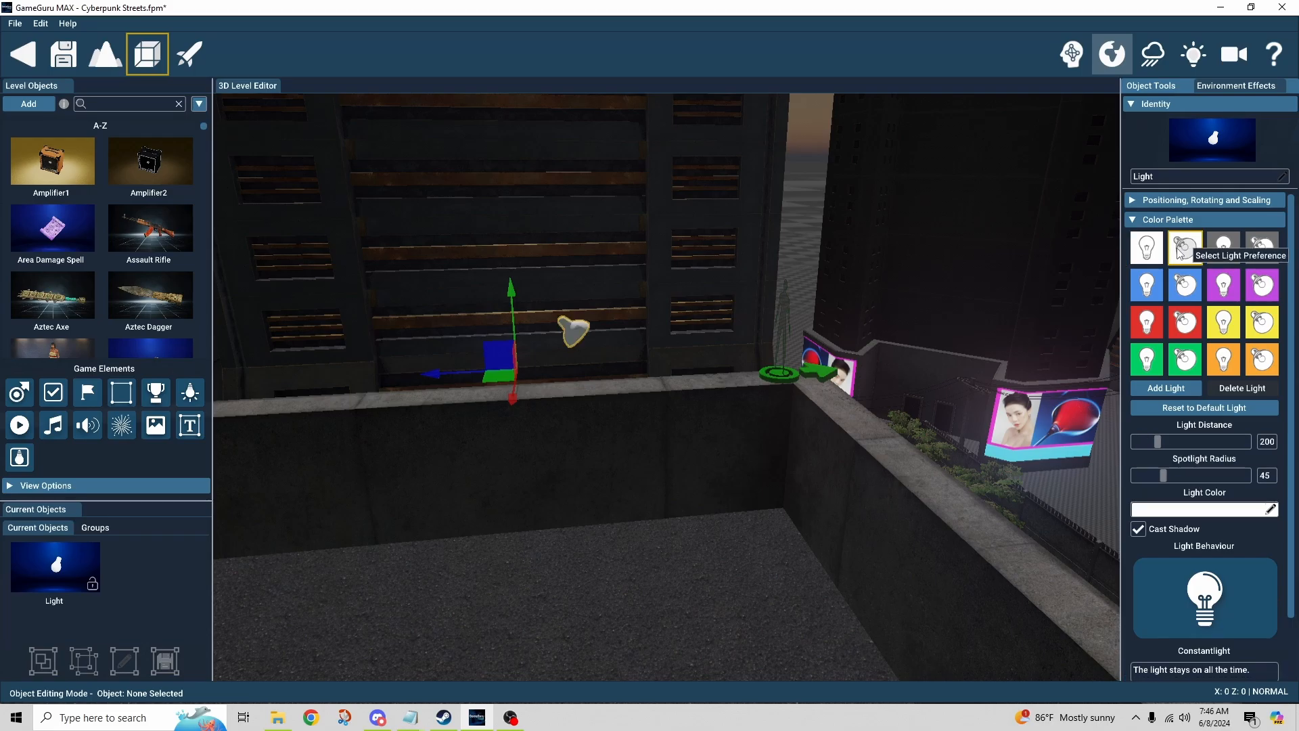
pyautogui.click(1148, 249)
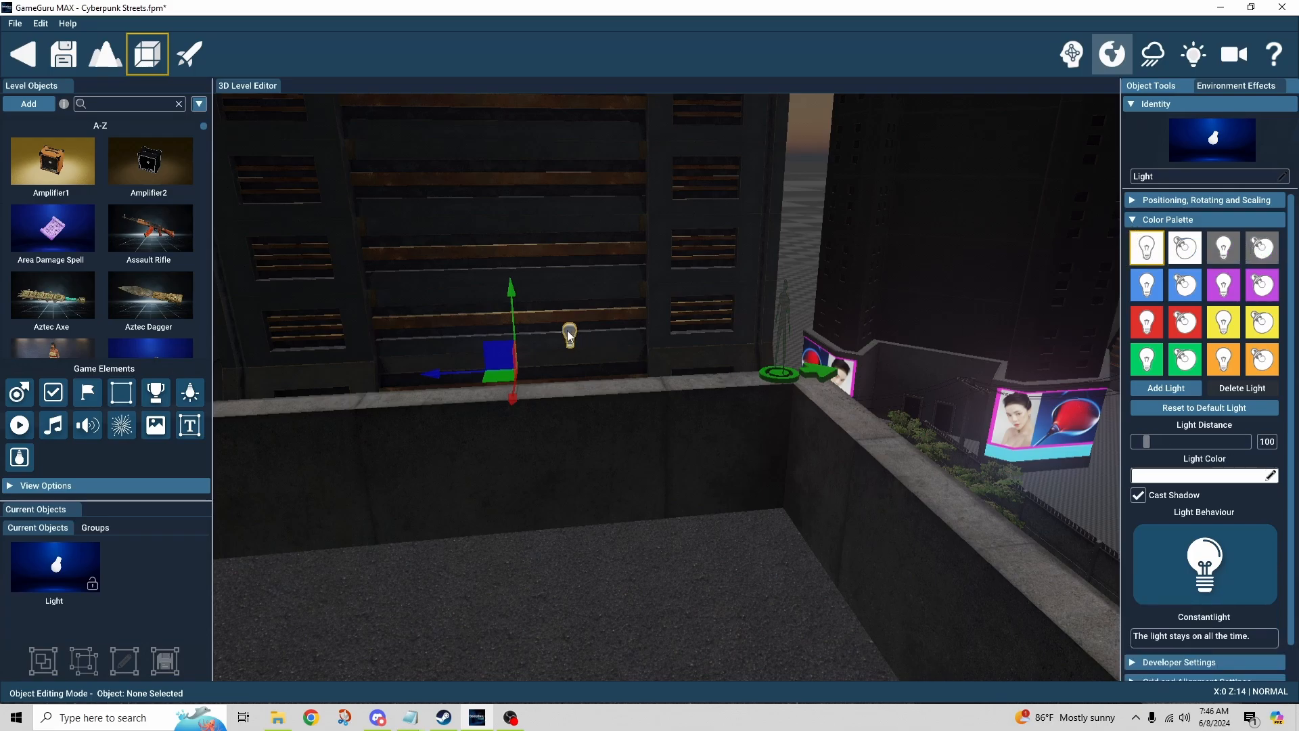
pyautogui.click(1185, 505)
pyautogui.click(1137, 494)
pyautogui.click(569, 335)
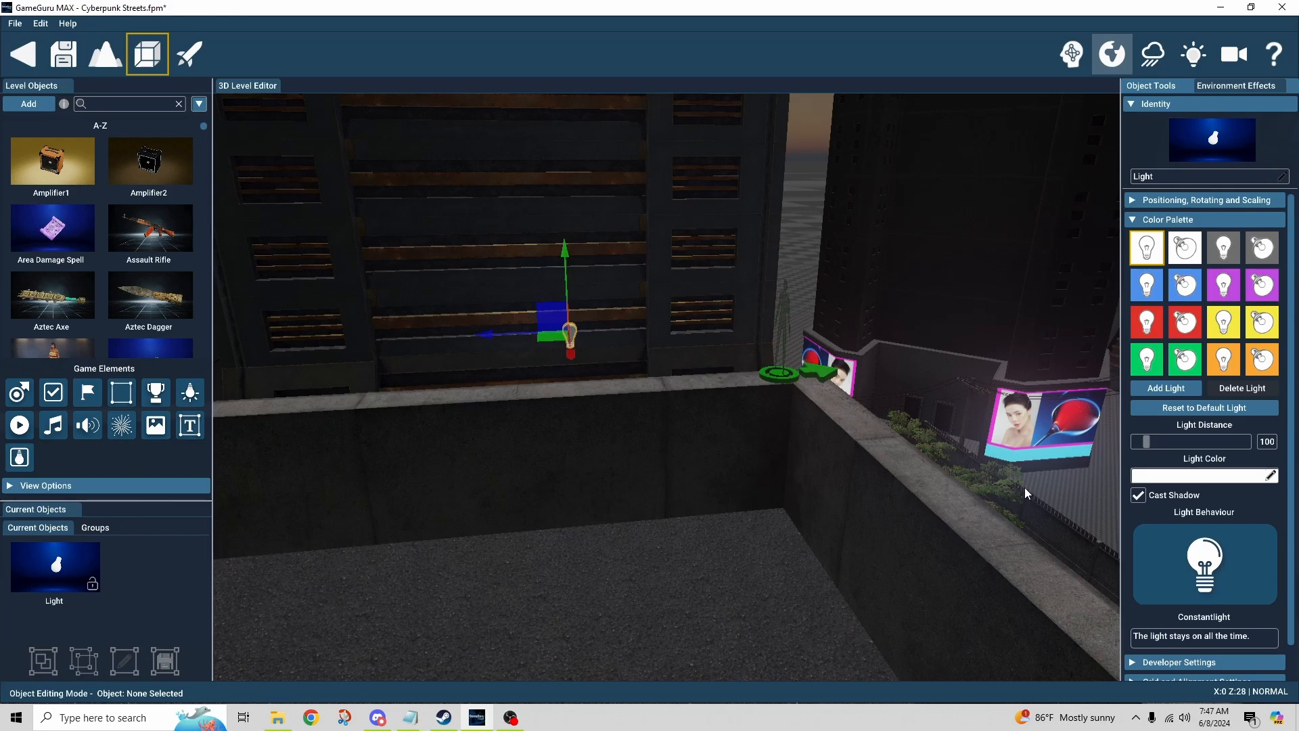
pyautogui.click(615, 461)
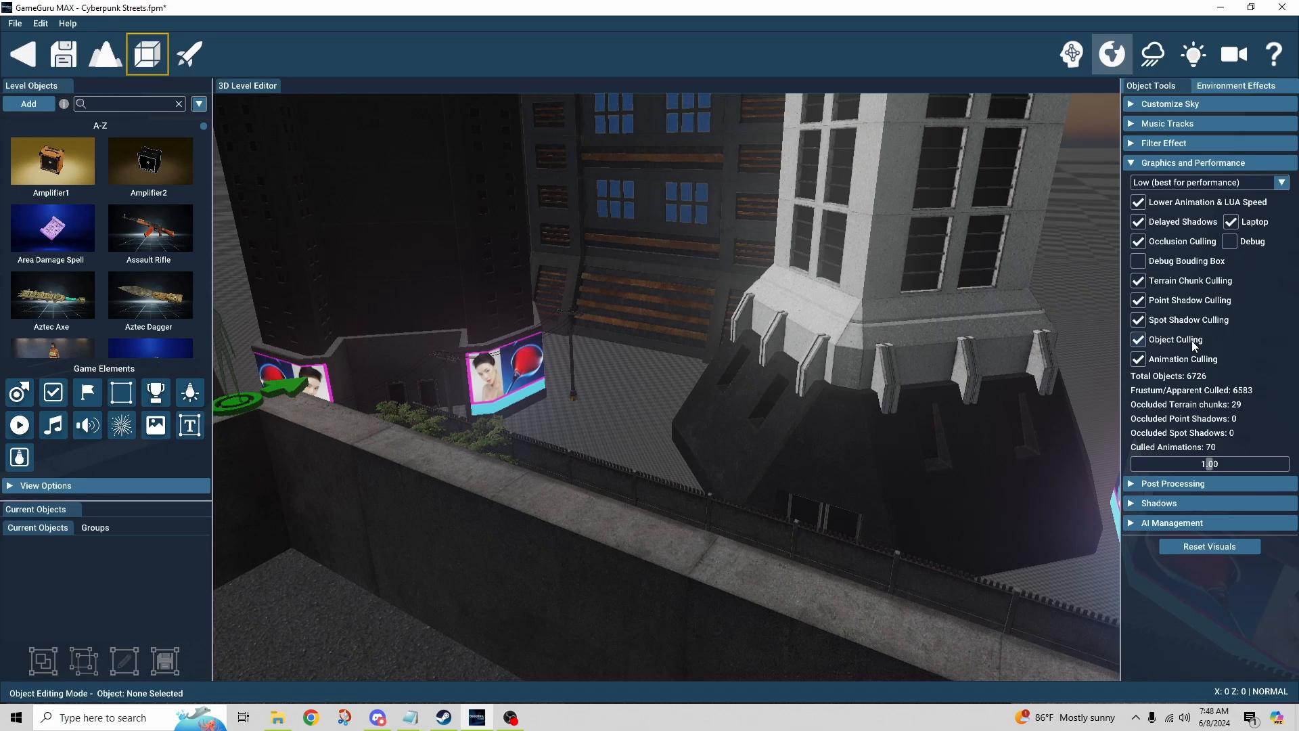
# Examine how the culling statistics respond when viewing the whole city from afar and the white tower up close.
pyautogui.press('s')
pyautogui.moveTo(724, 403); pyautogui.dragTo(706, 307, button='right')
pyautogui.press('s')
pyautogui.press('s')
pyautogui.press('s')
pyautogui.press('s')
pyautogui.moveTo(613, 428); pyautogui.dragTo(616, 443, button='right')
pyautogui.press('w')
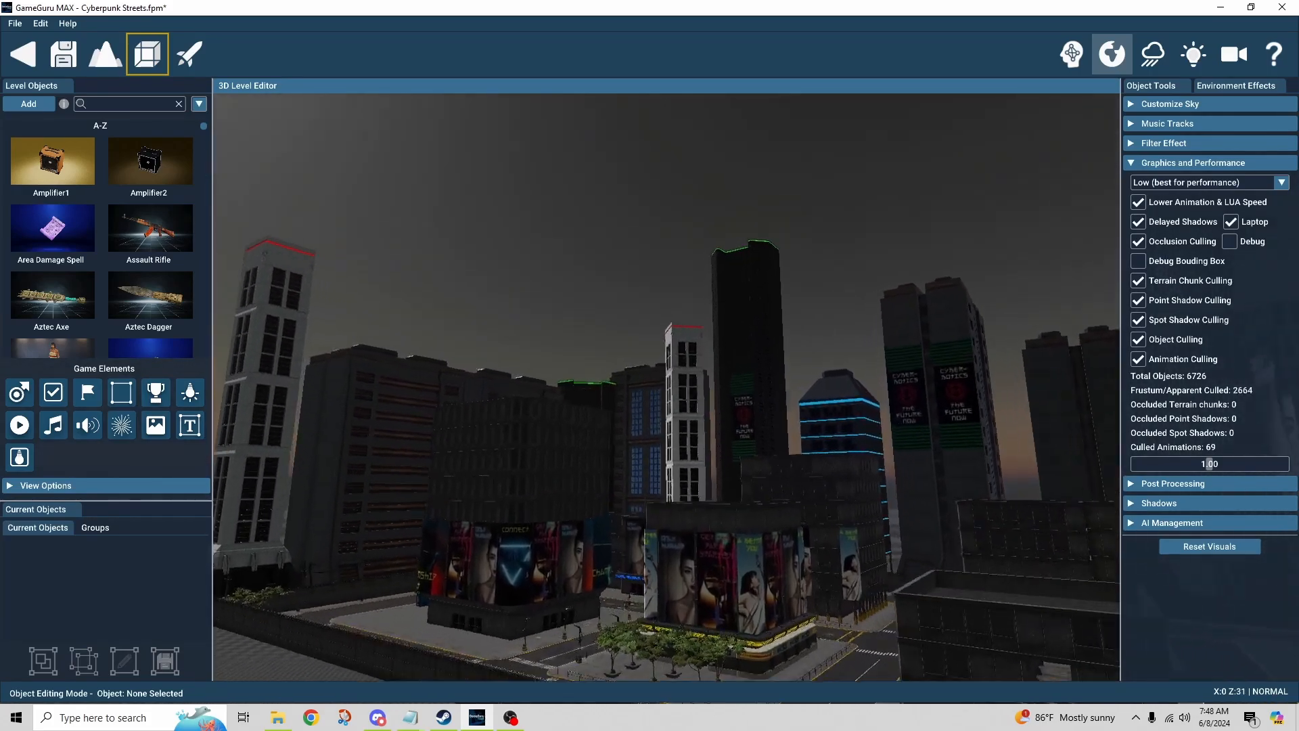
pyautogui.press('w')
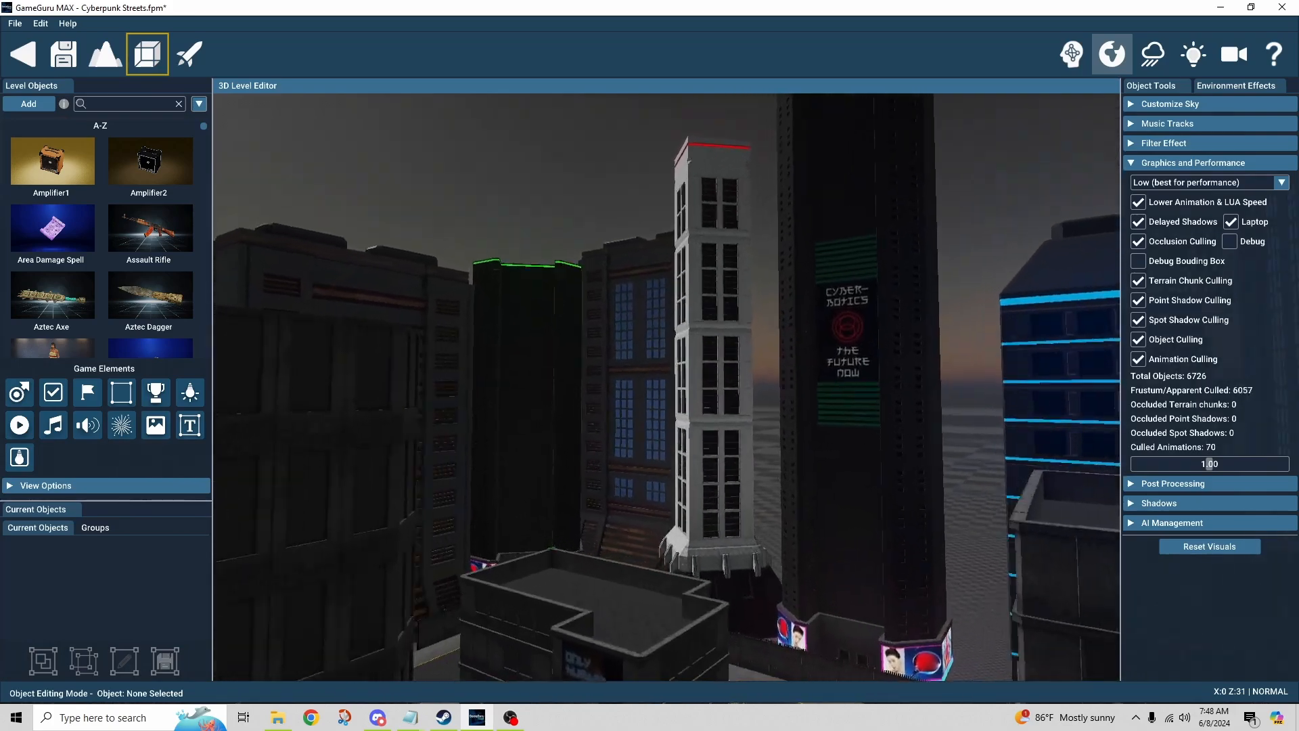
pyautogui.press('w')
pyautogui.moveTo(617, 406)
pyautogui.mouseDown(button='right')
pyautogui.moveTo(624, 441)
pyautogui.moveTo(617, 428)
pyautogui.mouseUp(button='right')
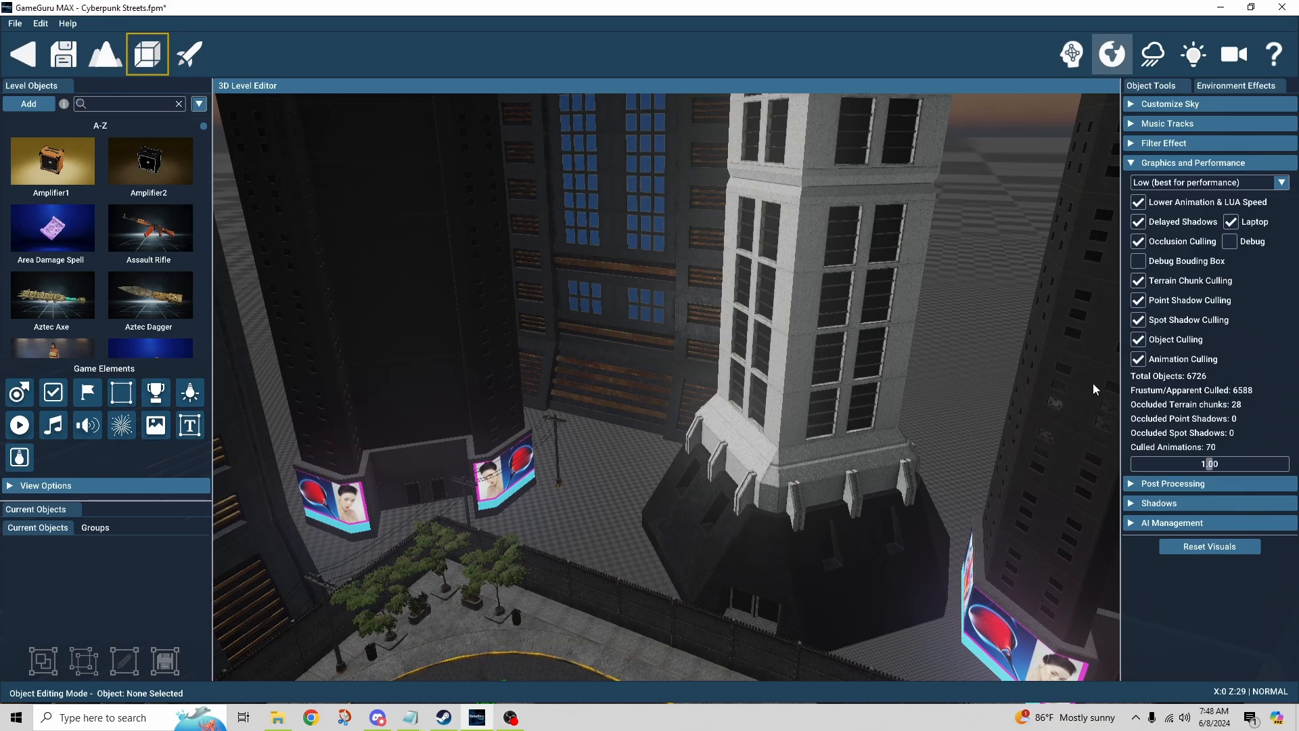
# Examine the culling statistics over the pedestrian street crossing, across the rooftop and back at the player start.
pyautogui.moveTo(883, 428); pyautogui.dragTo(769, 440, button='right')
pyautogui.scroll(5, 771, 443)
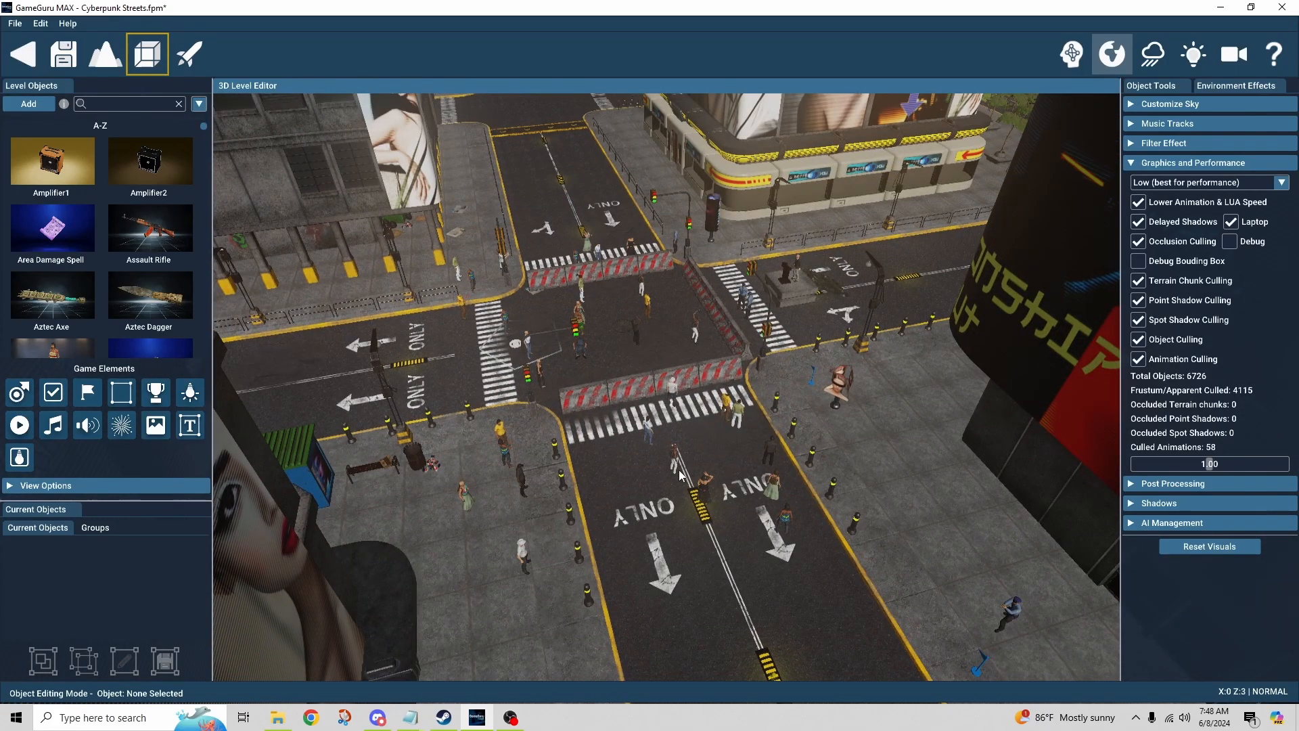
pyautogui.moveTo(690, 466); pyautogui.dragTo(689, 436, button='right')
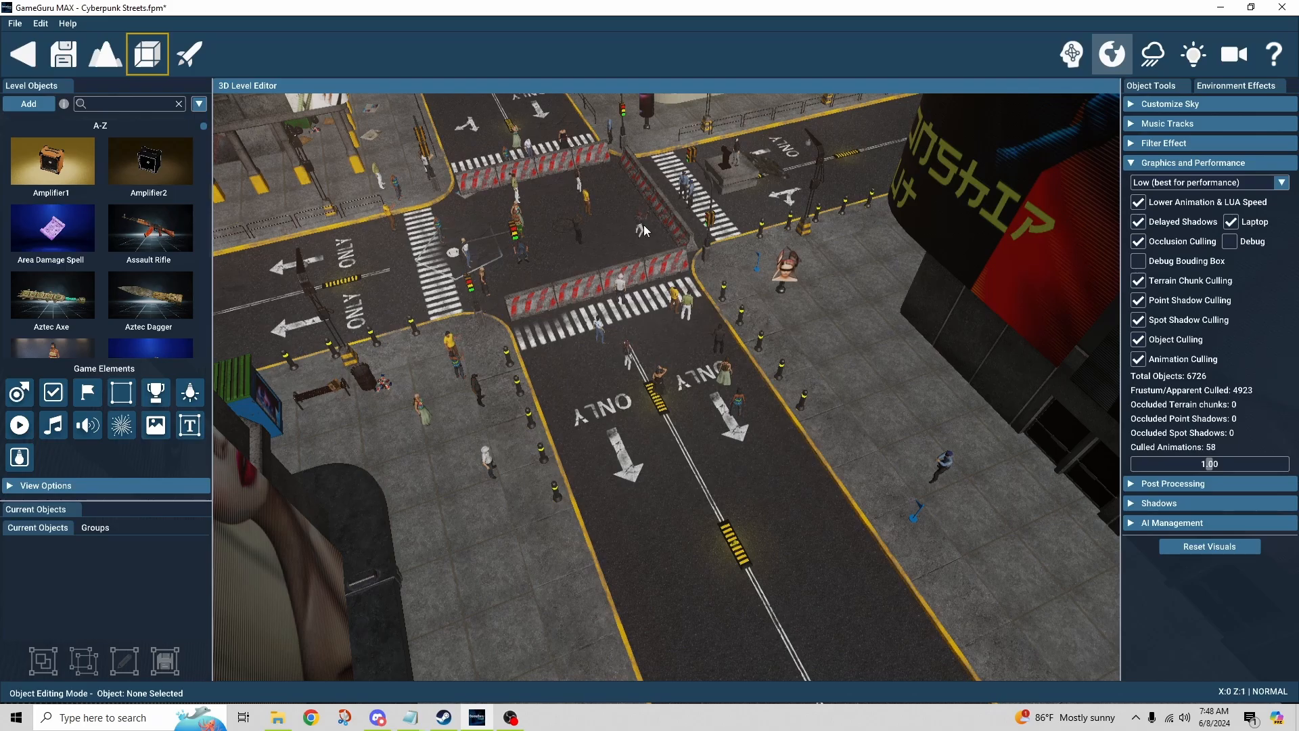
pyautogui.scroll(3, 644, 226)
pyautogui.moveTo(644, 226); pyautogui.dragTo(602, 405, button='right')
pyautogui.press('s')
pyautogui.press('s')
pyautogui.moveTo(723, 290); pyautogui.dragTo(758, 264, button='right')
pyautogui.press('a')
pyautogui.press('w')
pyautogui.moveTo(710, 355); pyautogui.dragTo(701, 339, button='right')
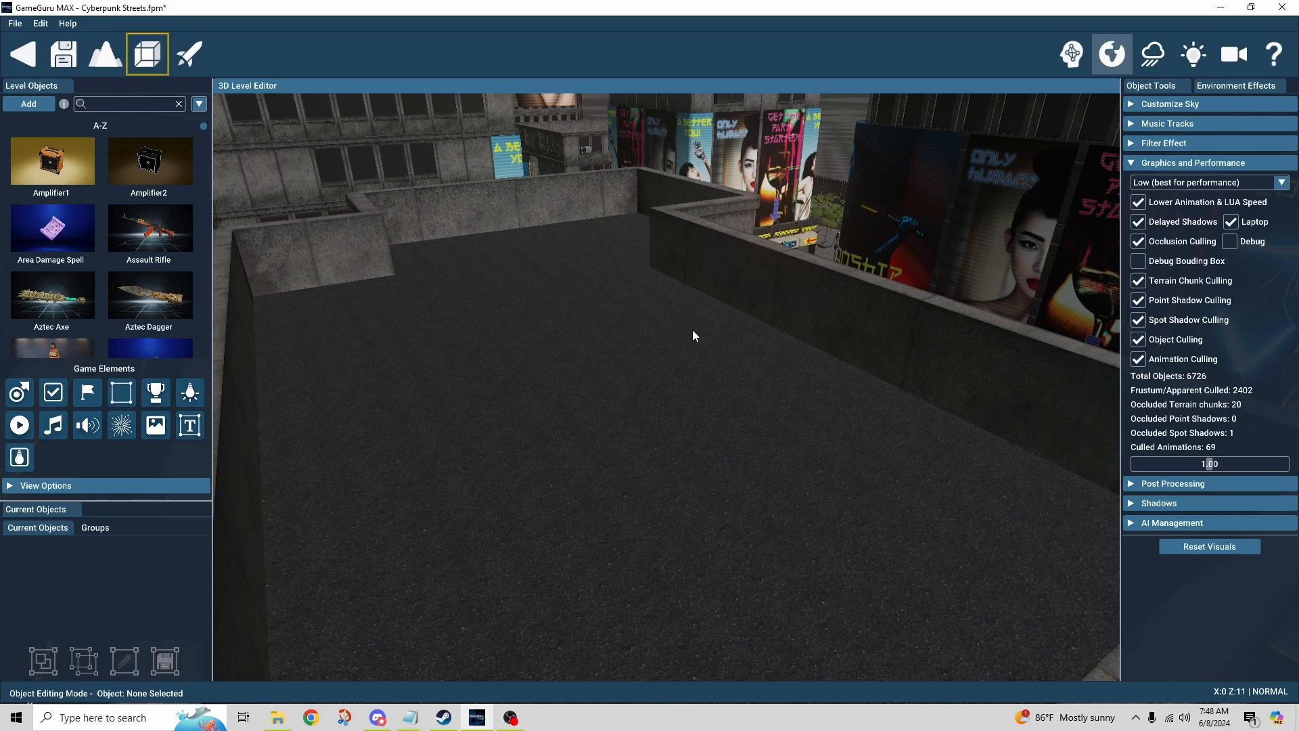
pyautogui.moveTo(706, 321)
pyautogui.mouseDown(button='right')
pyautogui.moveTo(473, 345)
pyautogui.moveTo(683, 358)
pyautogui.moveTo(733, 303)
pyautogui.mouseUp(button='right')
pyautogui.press('s')
pyautogui.press('w')
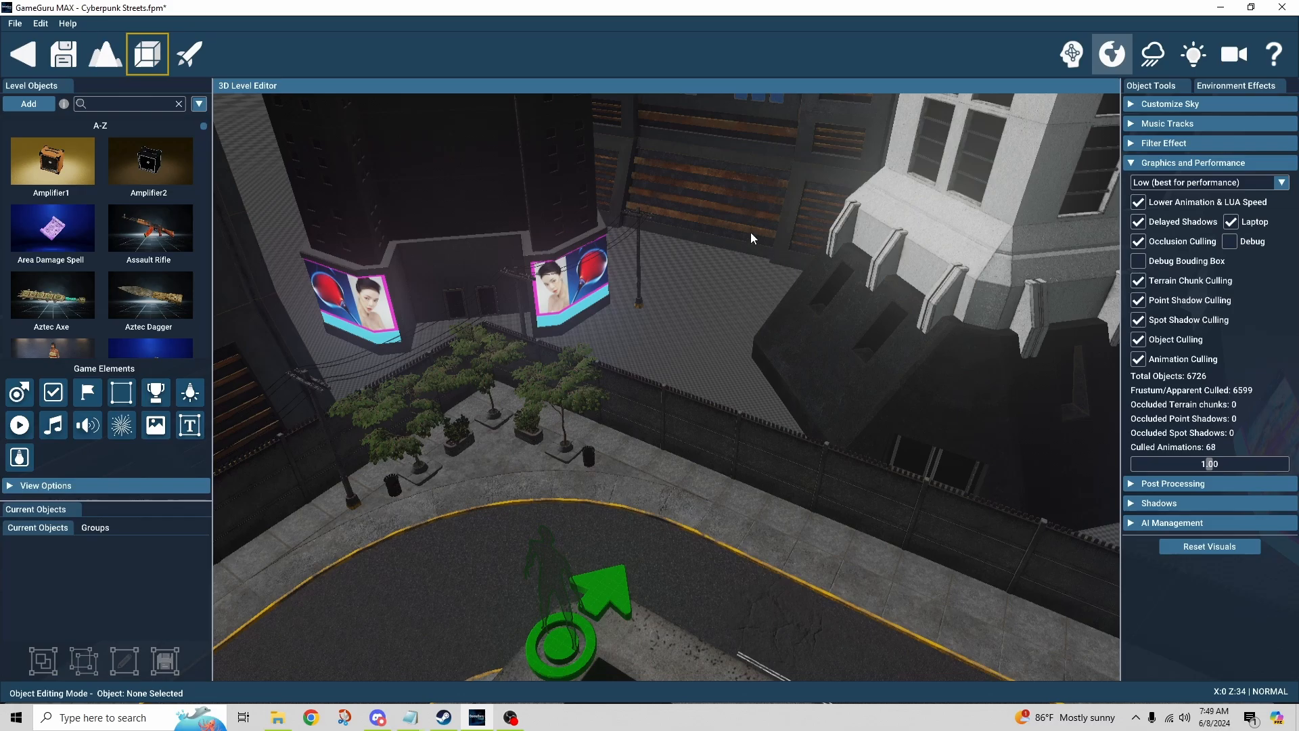
# Set the graphics preset to Custom (tailored), disable the Laptop option for delayed shadows, and check the view around the trees.
pyautogui.click(1188, 184)
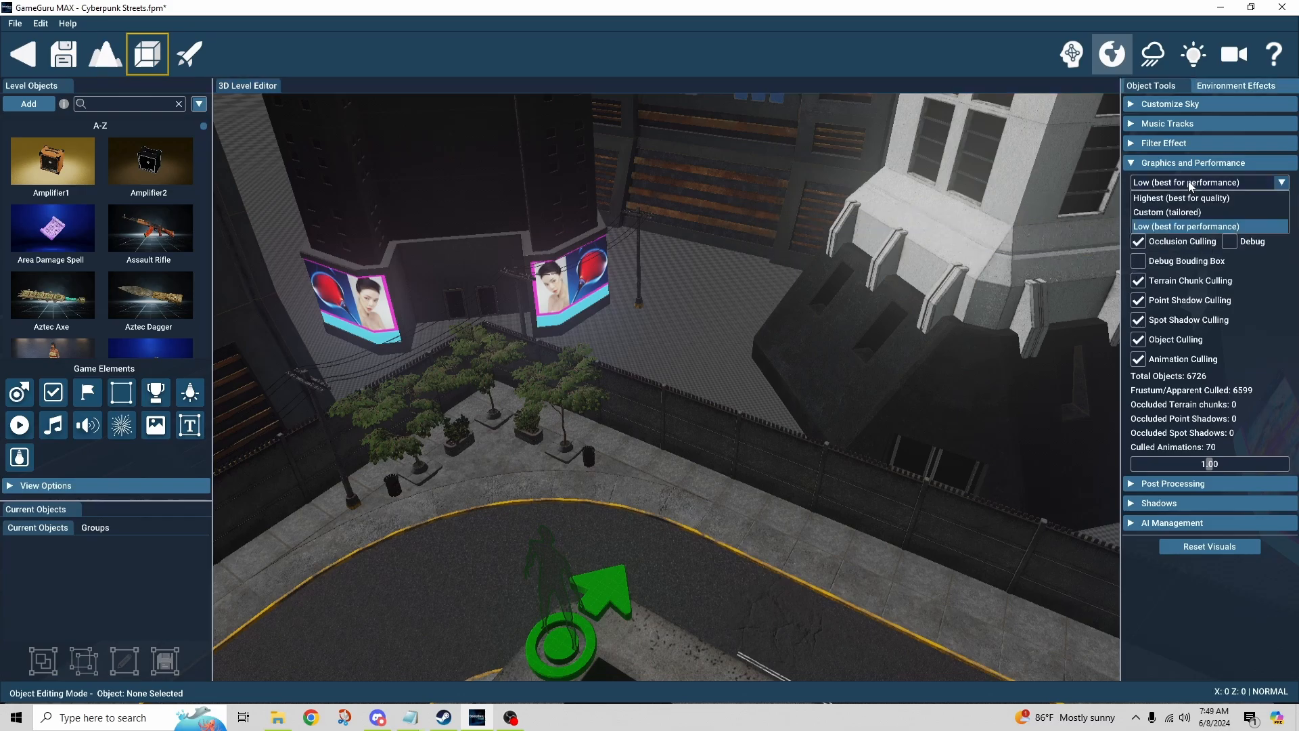
pyautogui.click(1189, 213)
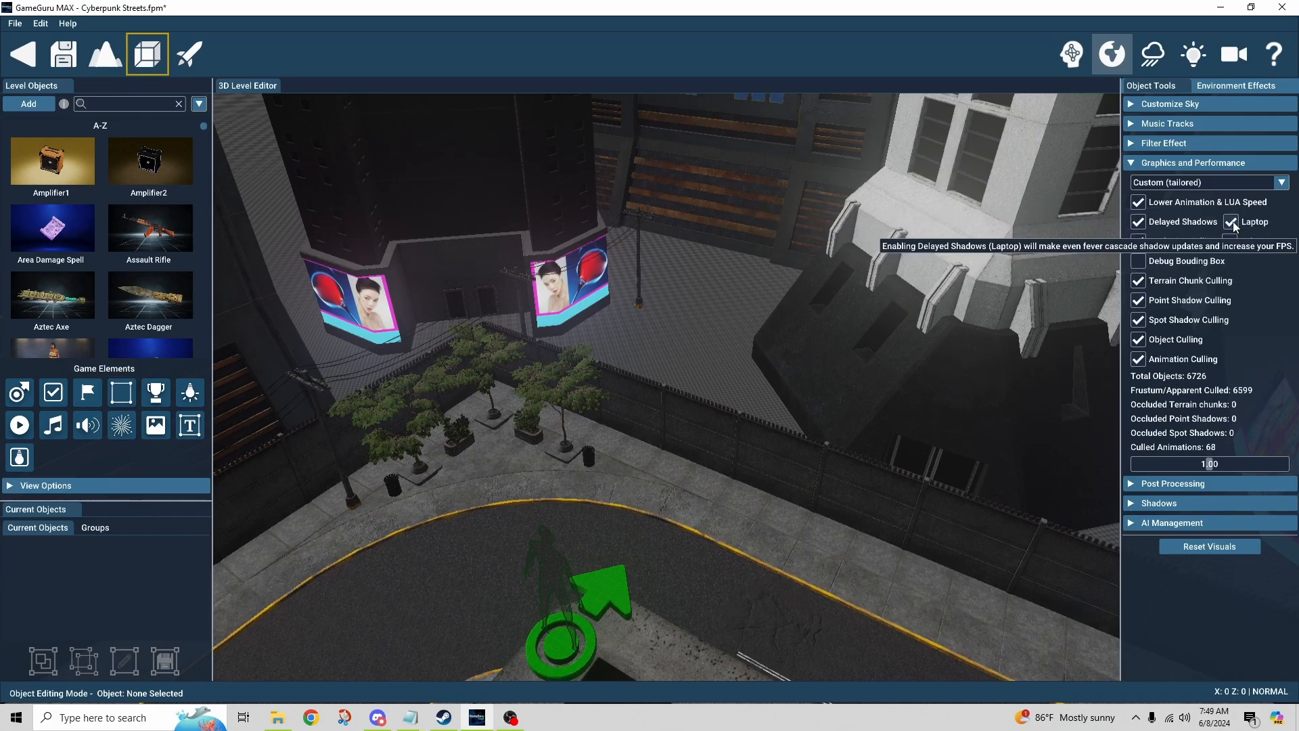
pyautogui.click(1232, 223)
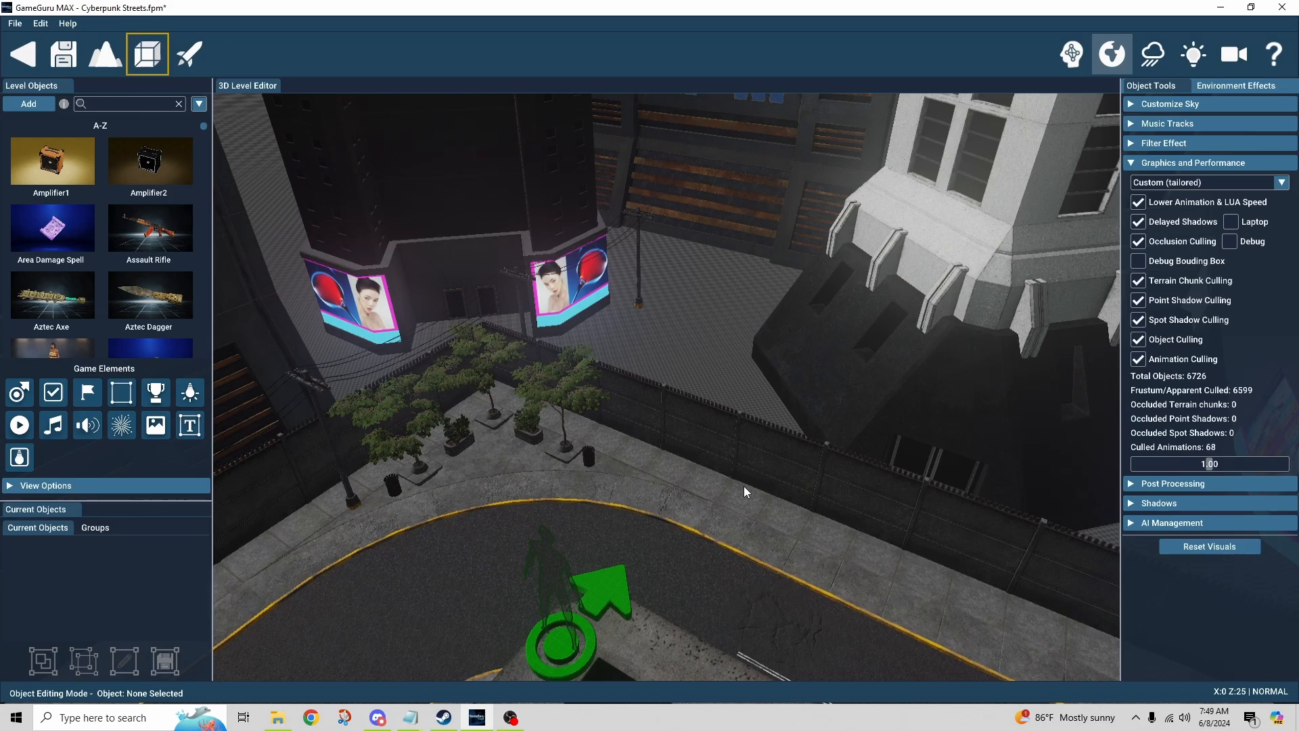
pyautogui.moveTo(744, 486); pyautogui.dragTo(220, 86, button='right')
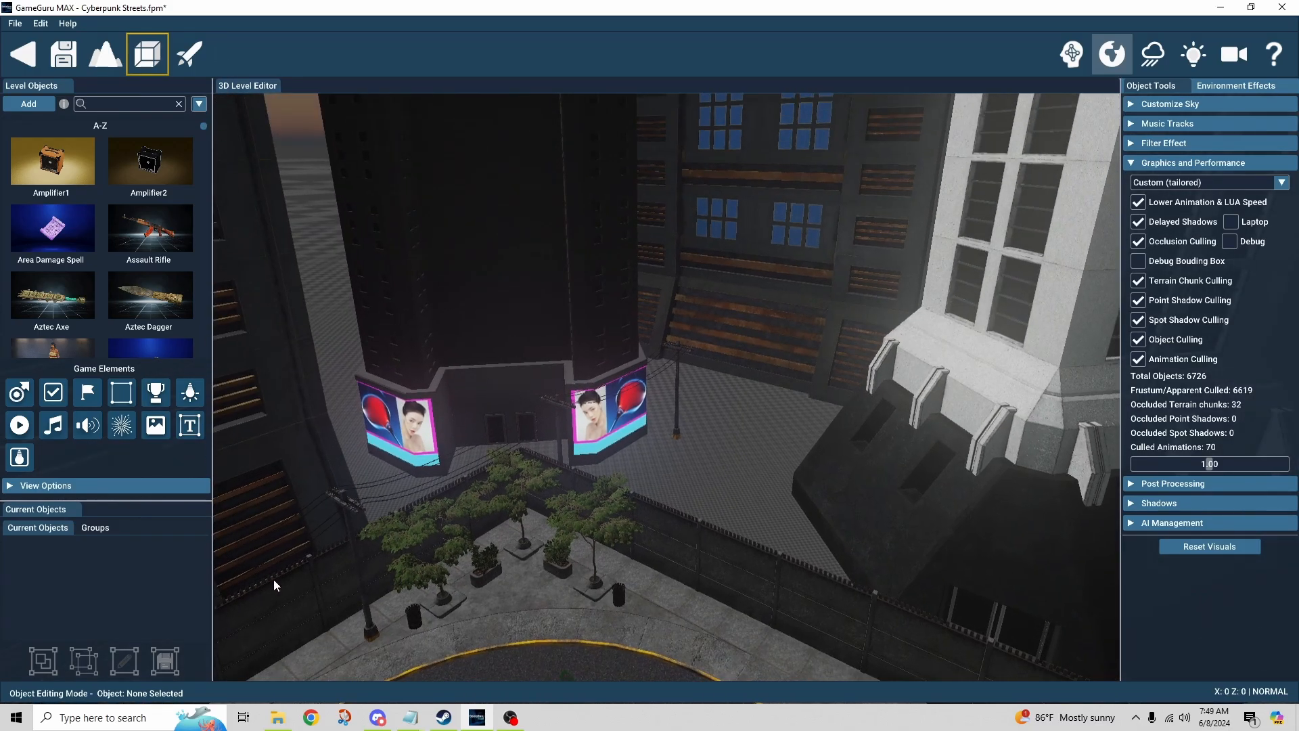
pyautogui.moveTo(795, 425); pyautogui.dragTo(891, 428, button='right')
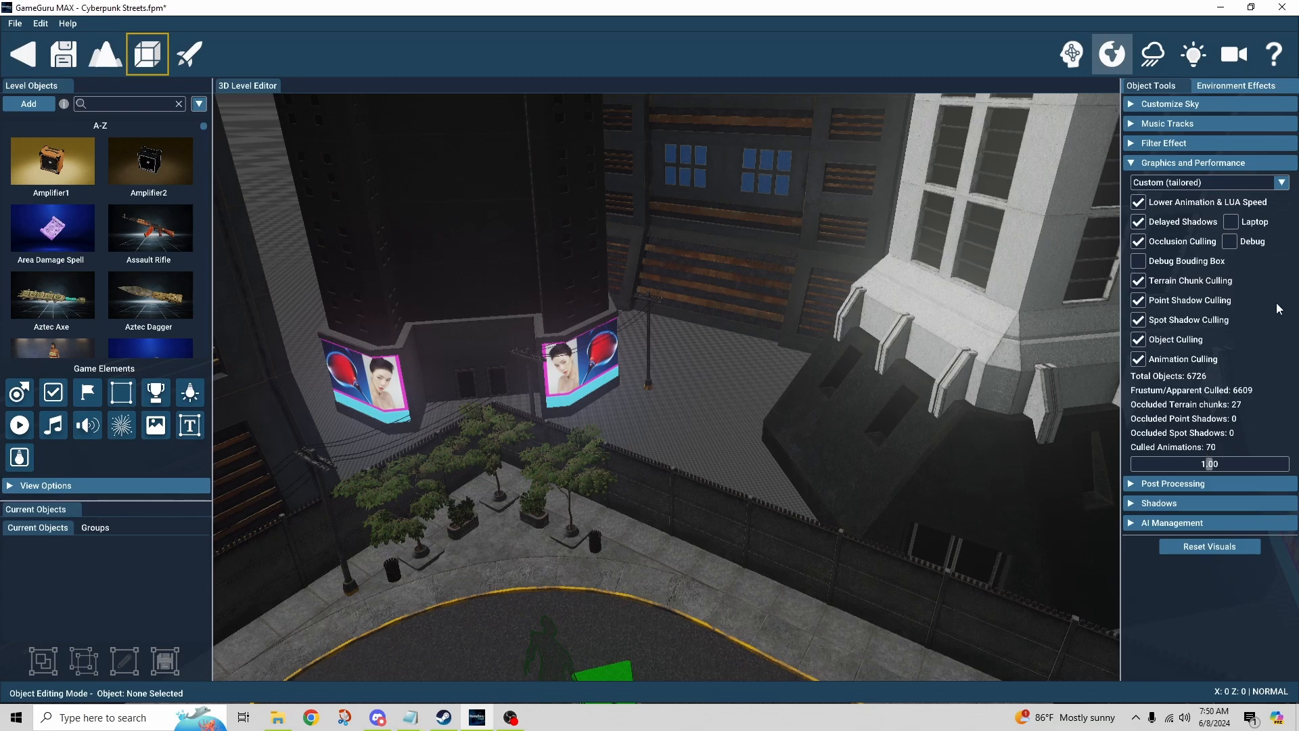
# Try the Highest (best for quality) and Low (best for performance) presets, return to Custom (tailored), and look around the rooftops.
pyautogui.click(1281, 183)
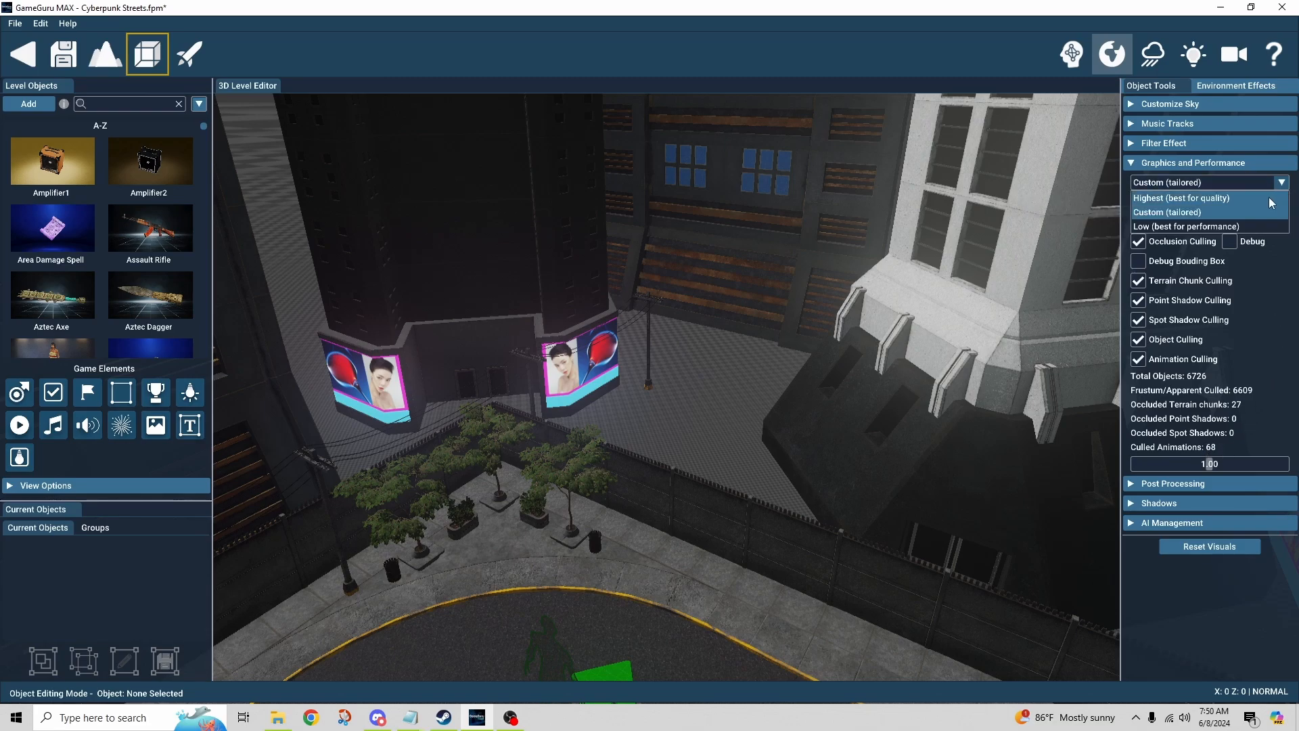
pyautogui.click(1271, 200)
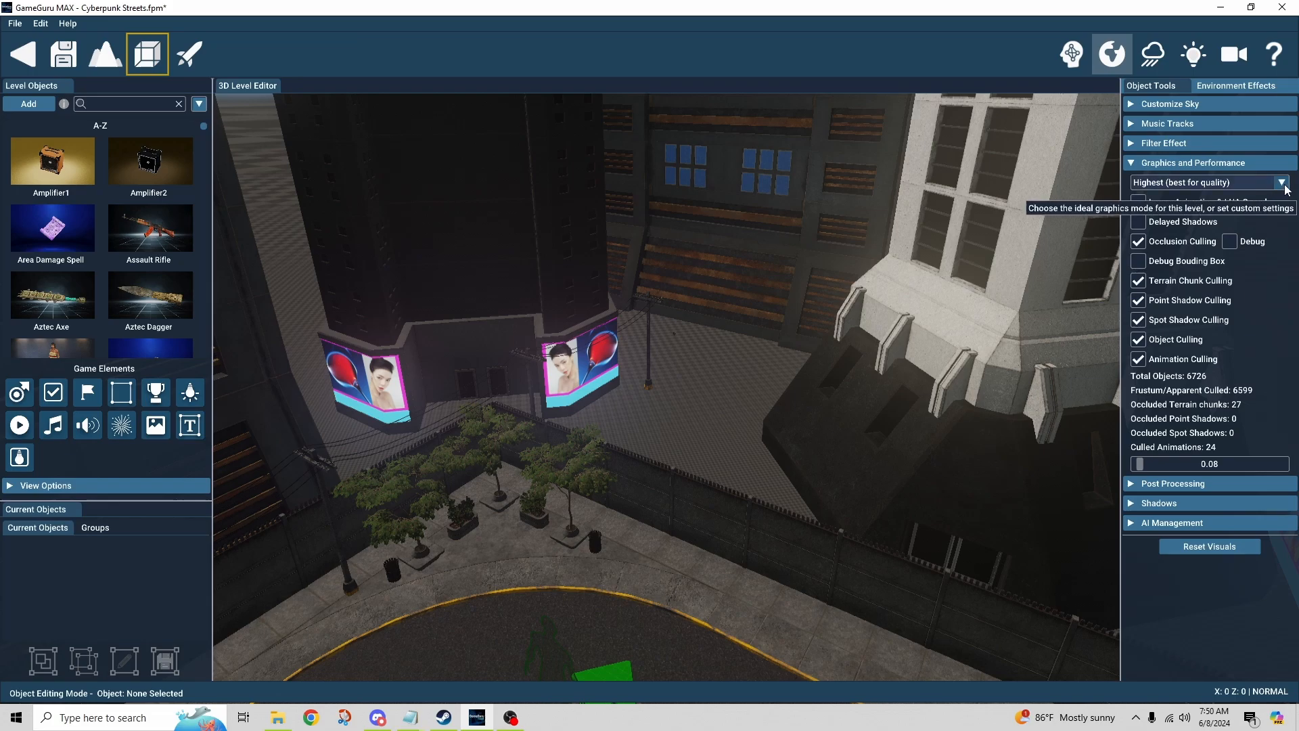
pyautogui.click(1281, 182)
pyautogui.click(1262, 230)
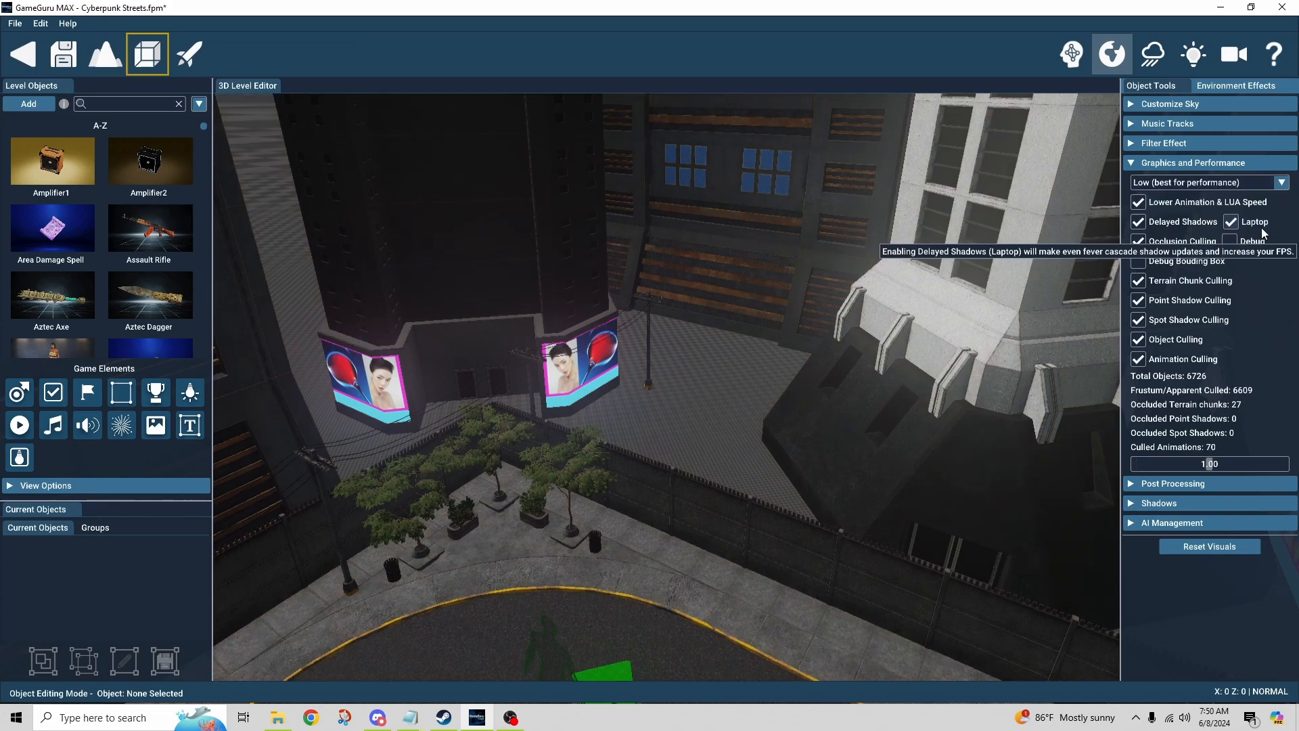
pyautogui.click(1281, 183)
pyautogui.click(1258, 215)
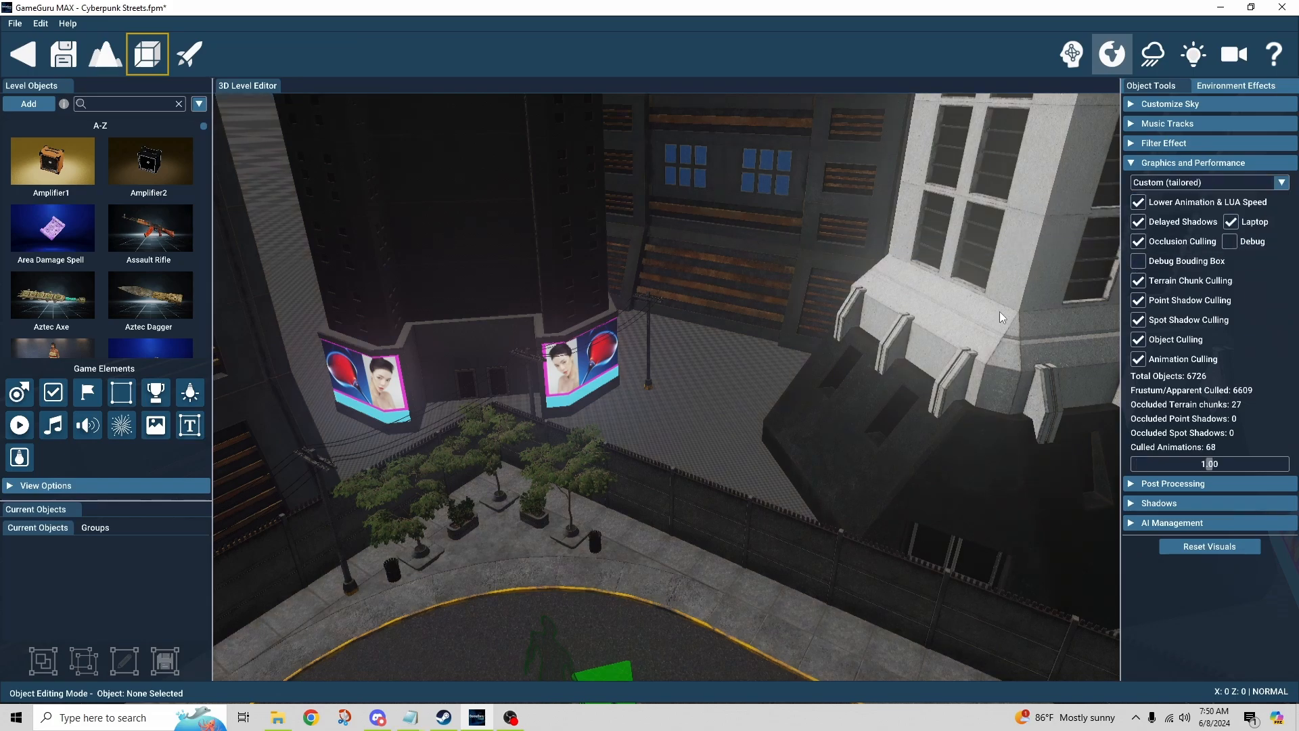
pyautogui.moveTo(767, 345); pyautogui.dragTo(1292, 318, button='right')
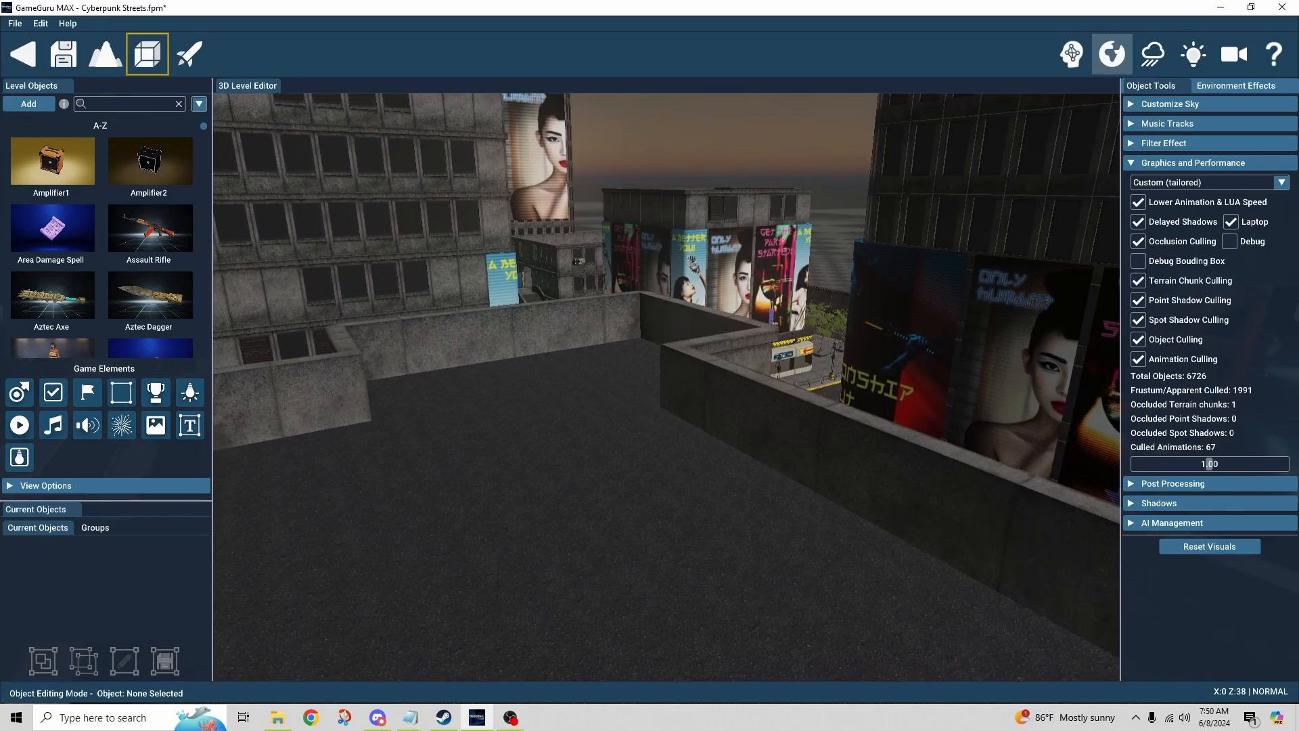
pyautogui.moveTo(667, 385); pyautogui.dragTo(546, 398, button='right')
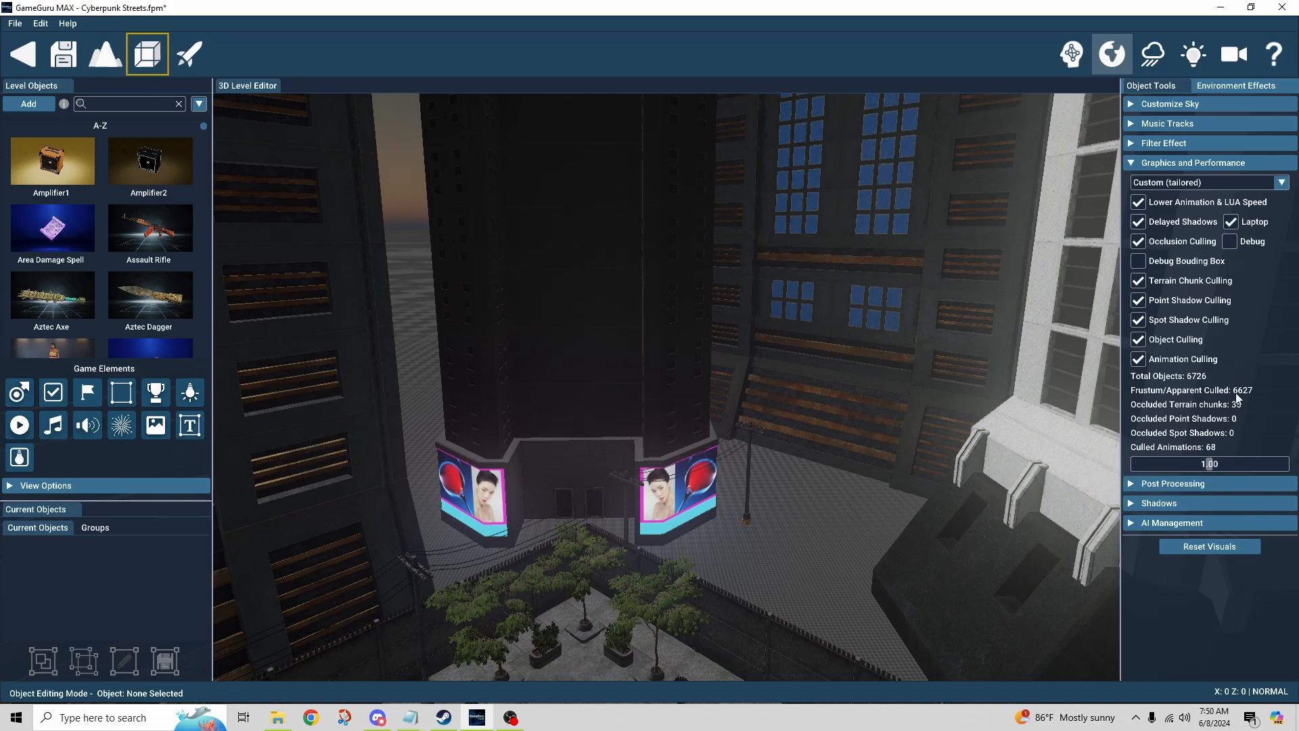
# Switch the graphics preset to Highest (best for quality) for comparison and settle on Low (best for performance).
pyautogui.click(1266, 185)
pyautogui.click(1265, 190)
pyautogui.click(1274, 185)
pyautogui.click(1265, 196)
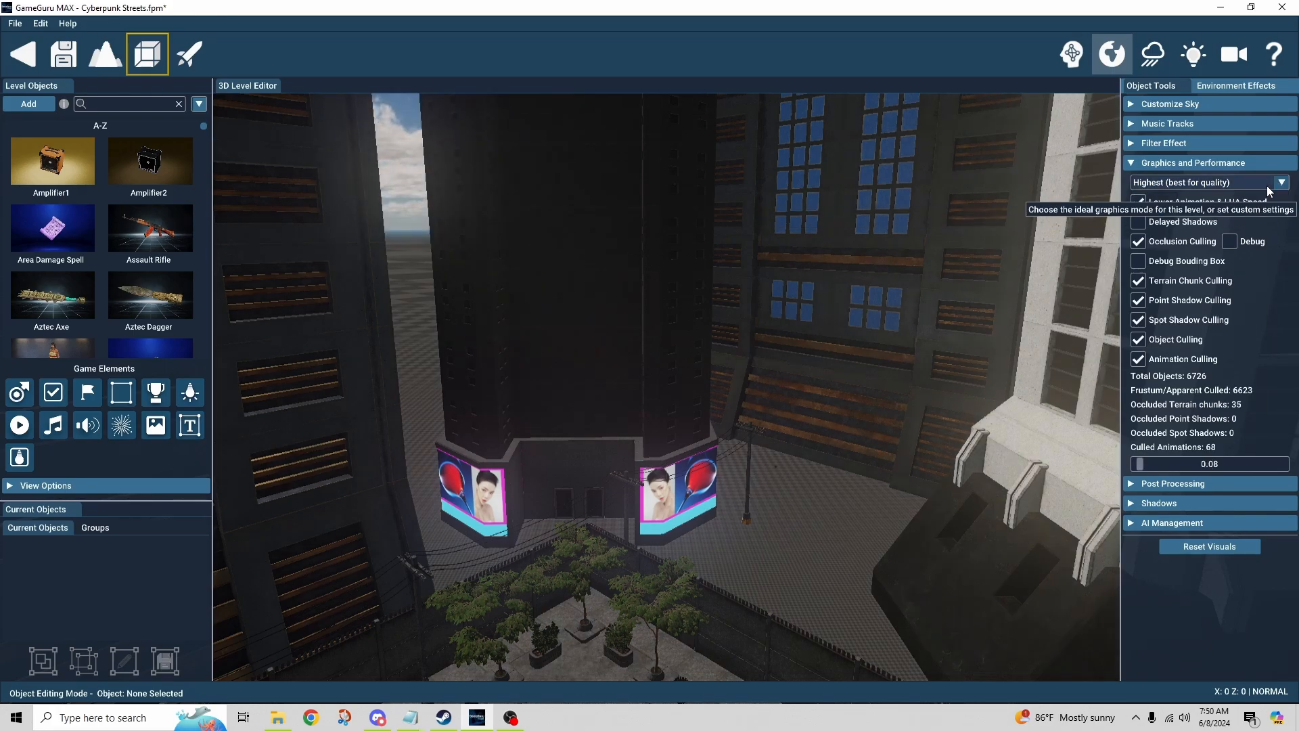
pyautogui.click(1265, 183)
pyautogui.click(1264, 225)
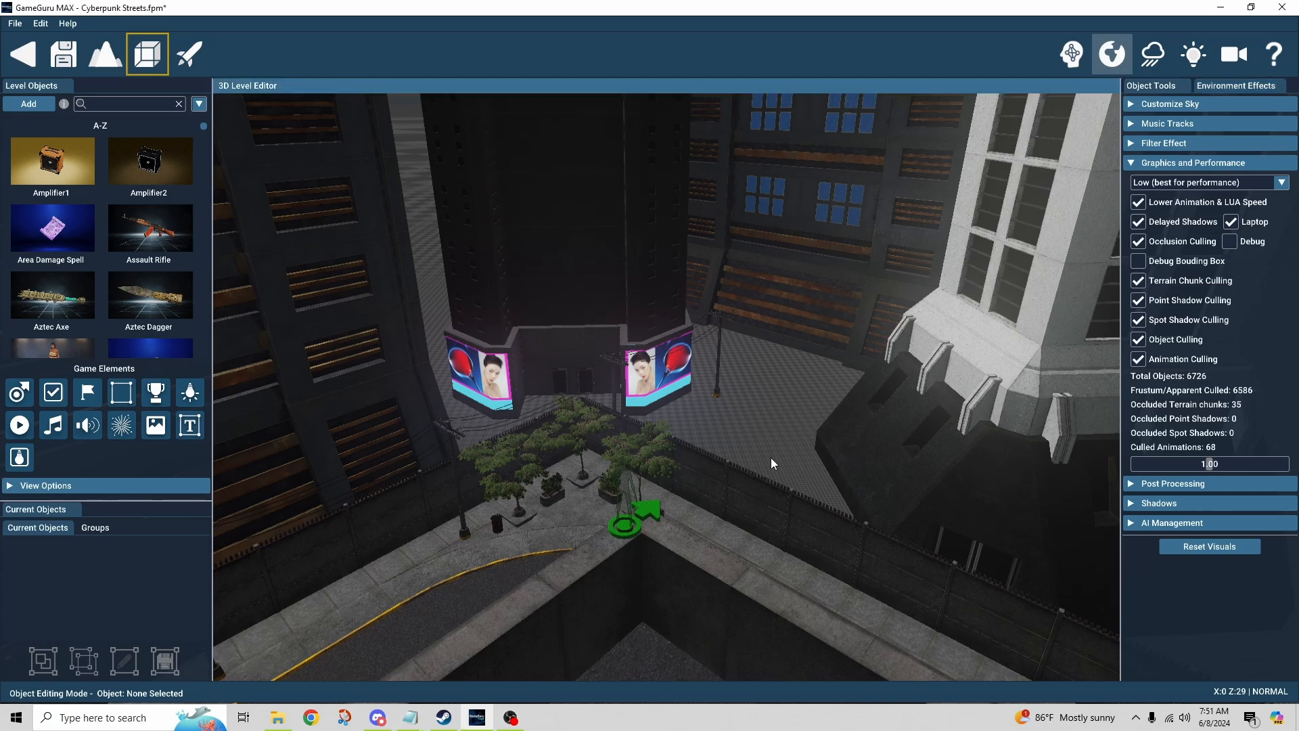
# Examine the background buildings, billboards and fenced-off area surrounding the player start.
pyautogui.moveTo(770, 457); pyautogui.dragTo(774, 459, button='right')
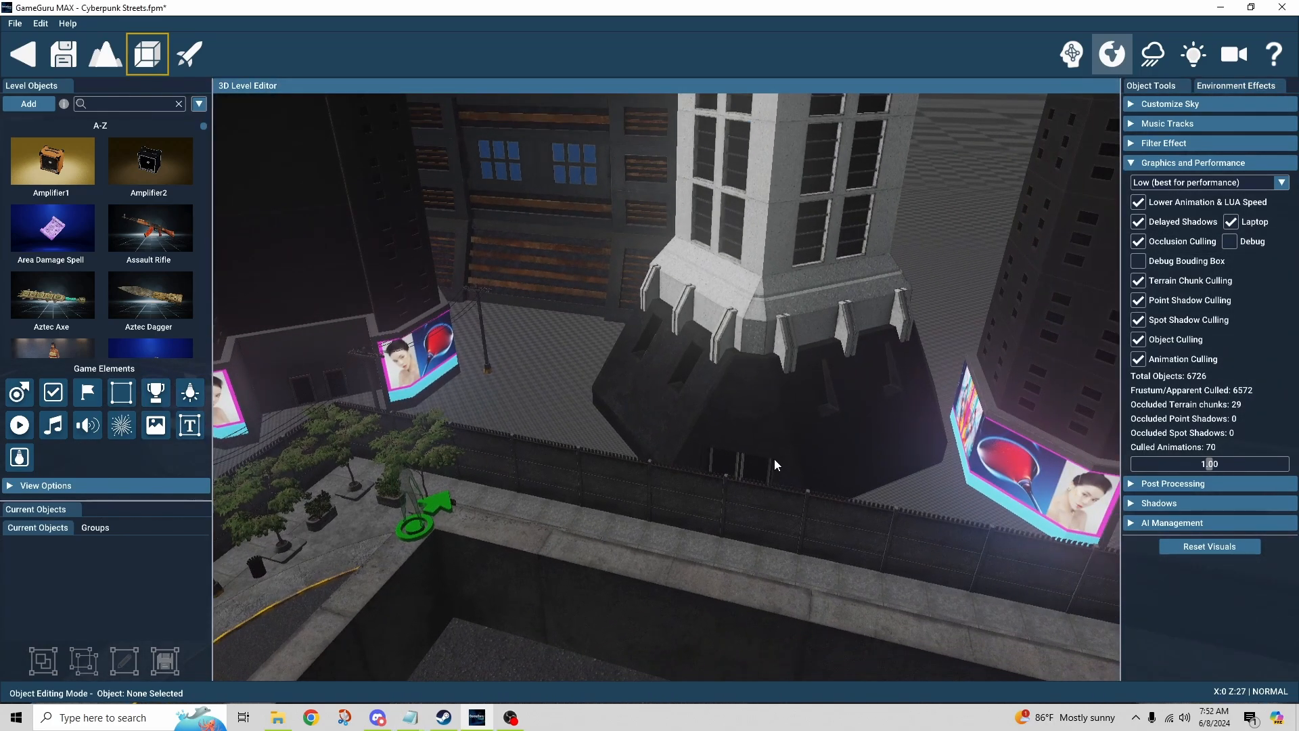
pyautogui.moveTo(720, 546); pyautogui.dragTo(701, 543, button='right')
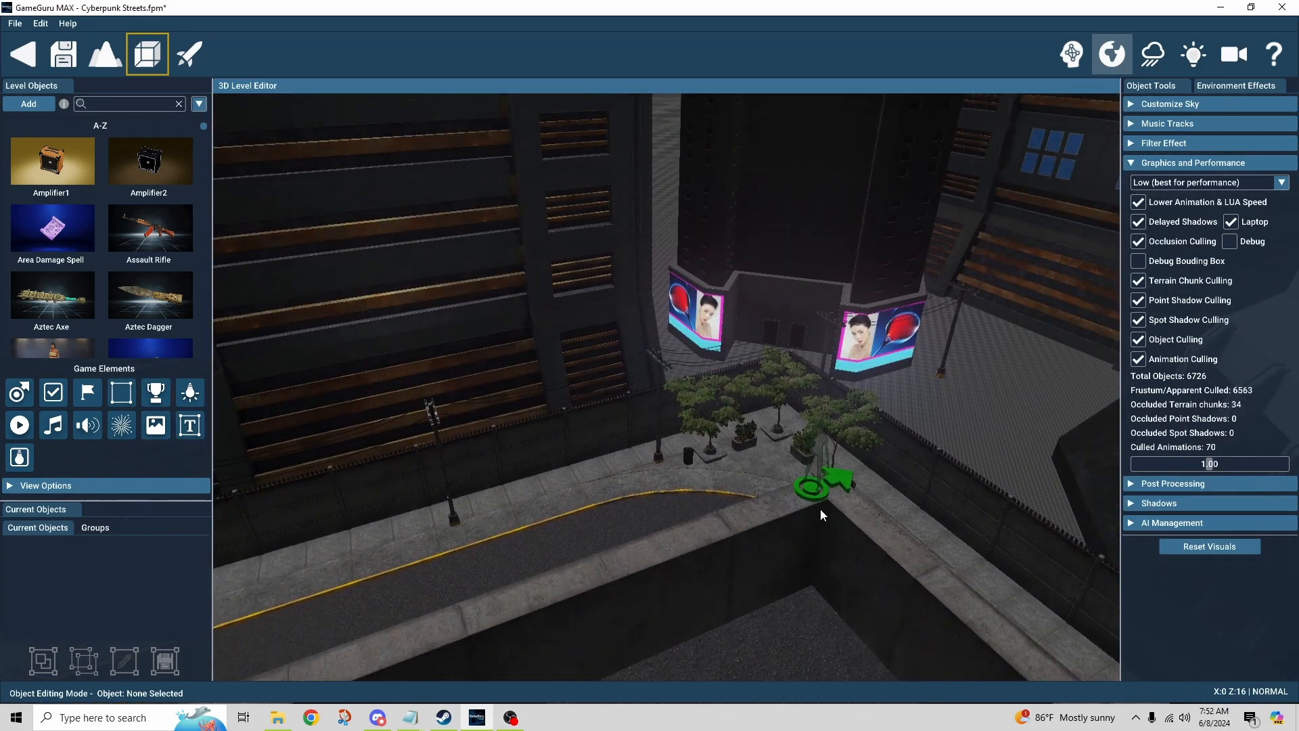
pyautogui.moveTo(820, 510)
pyautogui.mouseDown(button='right')
pyautogui.moveTo(832, 512)
pyautogui.moveTo(820, 510)
pyautogui.mouseUp(button='right')
pyautogui.press('a')
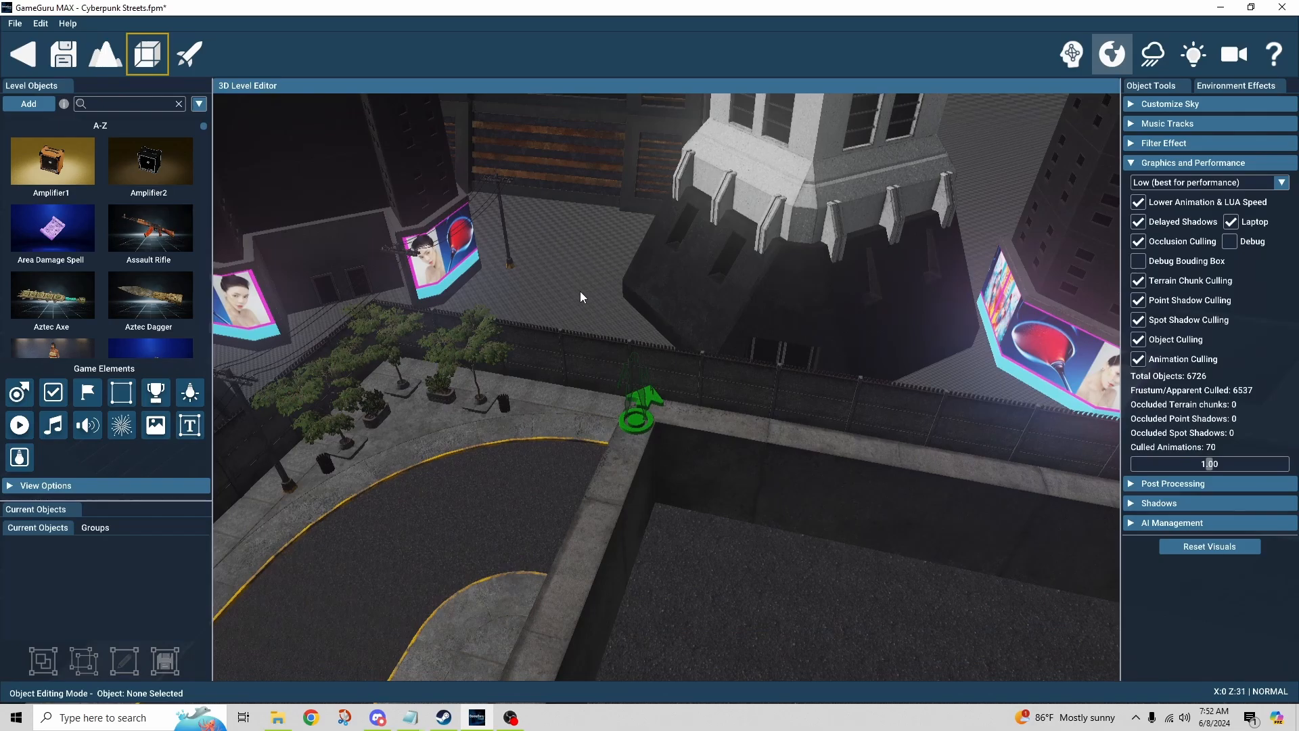
pyautogui.moveTo(595, 265)
pyautogui.mouseDown(button='right')
pyautogui.moveTo(580, 273)
pyautogui.moveTo(595, 276)
pyautogui.mouseUp(button='right')
pyautogui.press('d')
pyautogui.press('a')
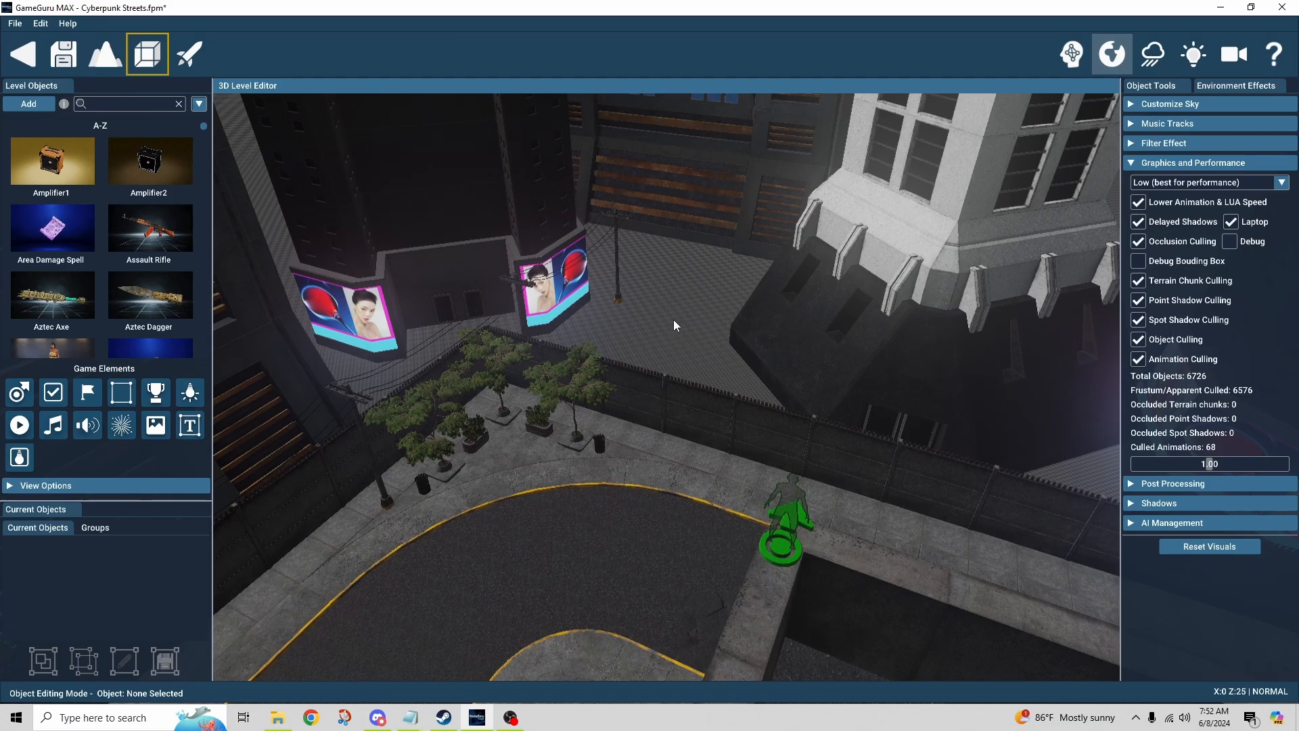
pyautogui.press('d')
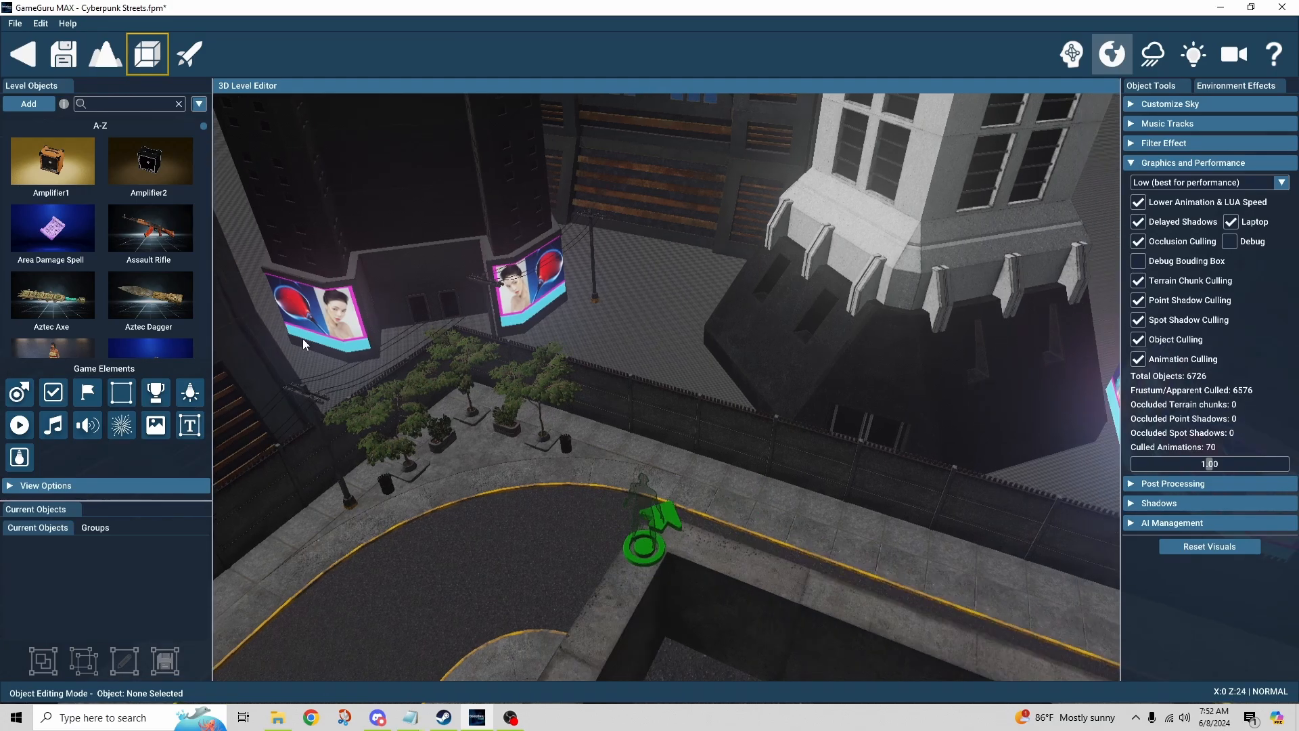
pyautogui.press('d')
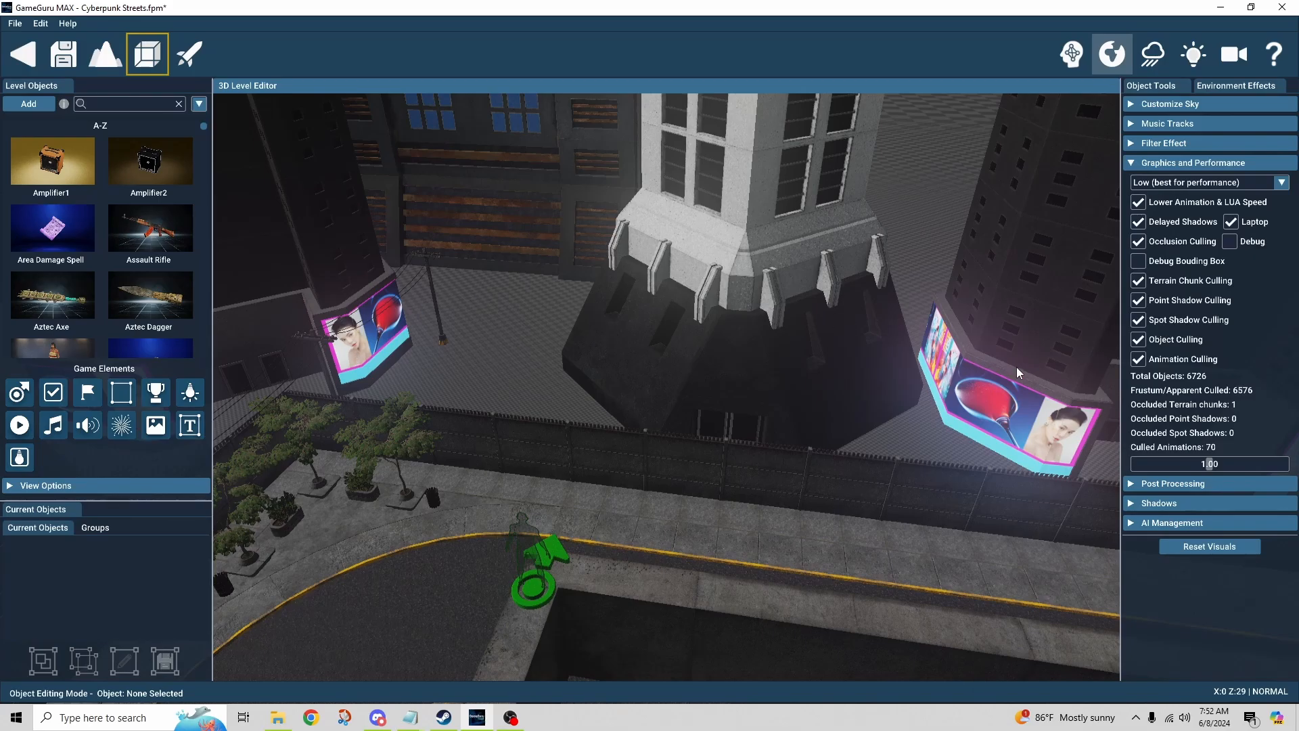
# Set the collision shape of the street electrical pole behind the fence to No Collision.
pyautogui.click(440, 330)
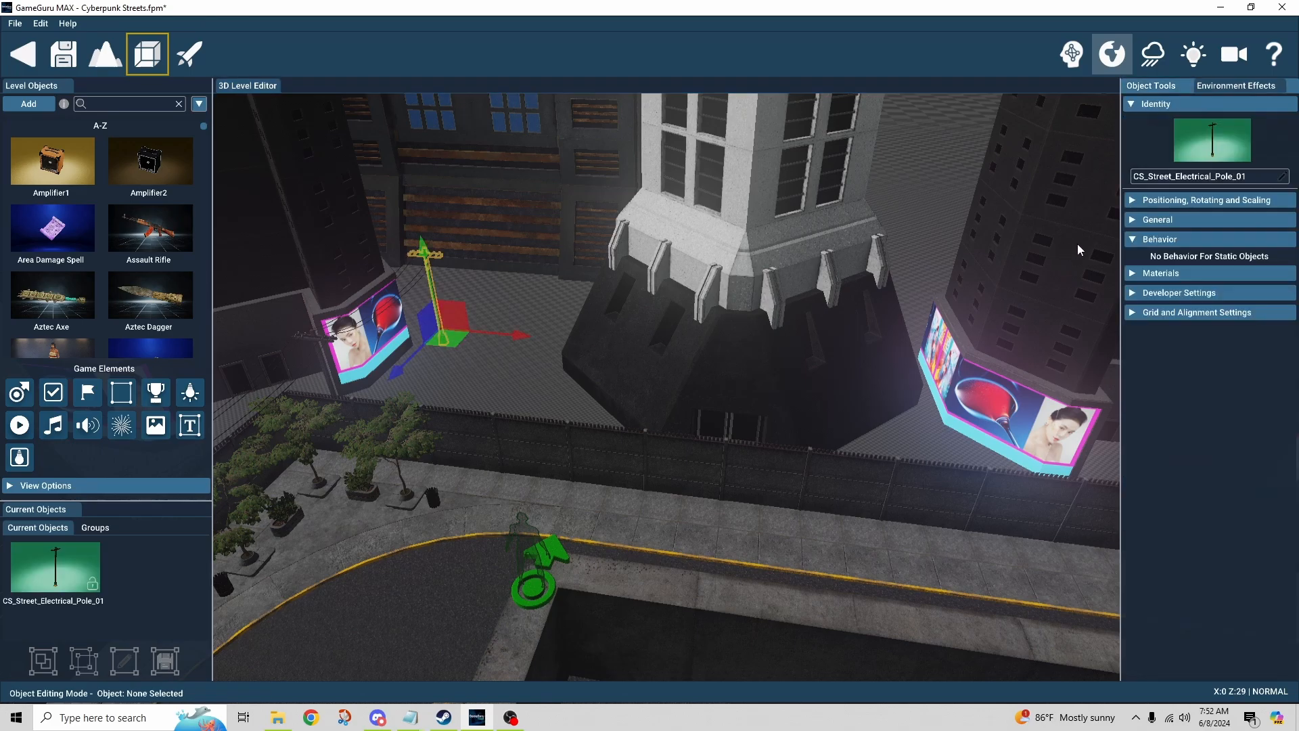
pyautogui.click(1132, 219)
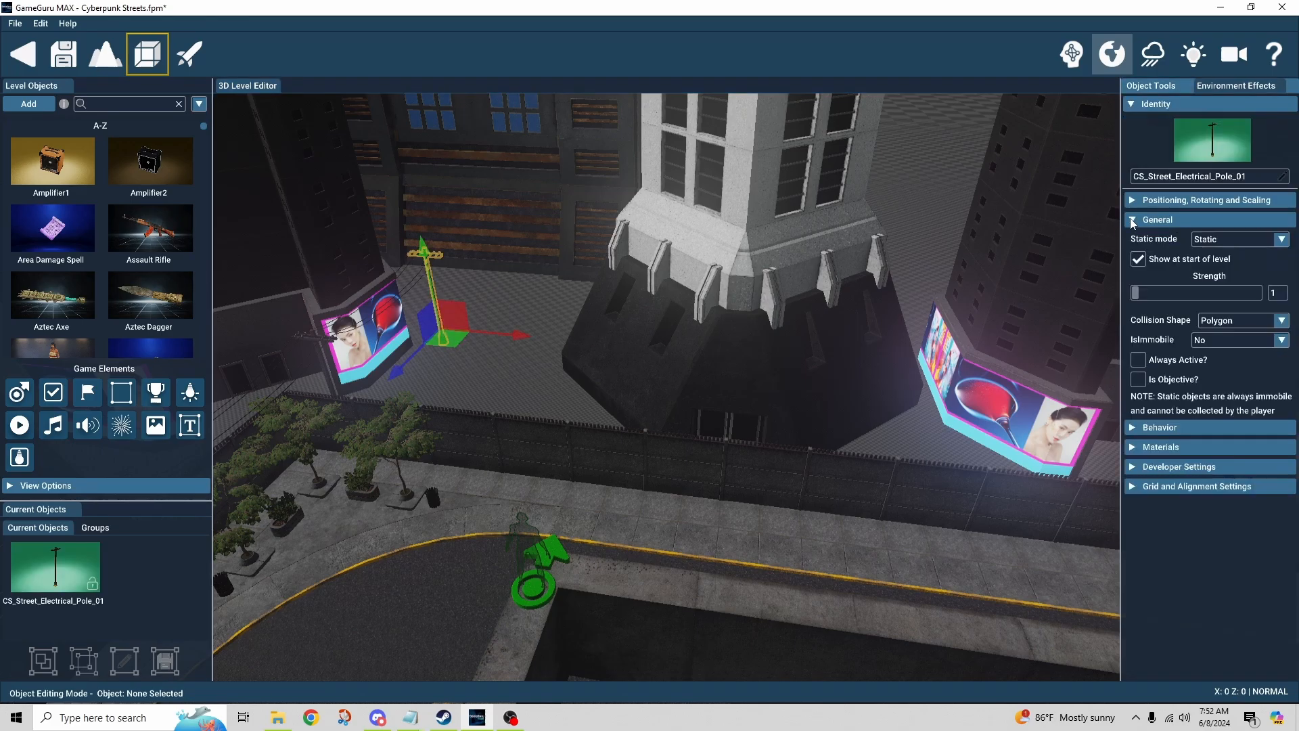
pyautogui.click(1215, 328)
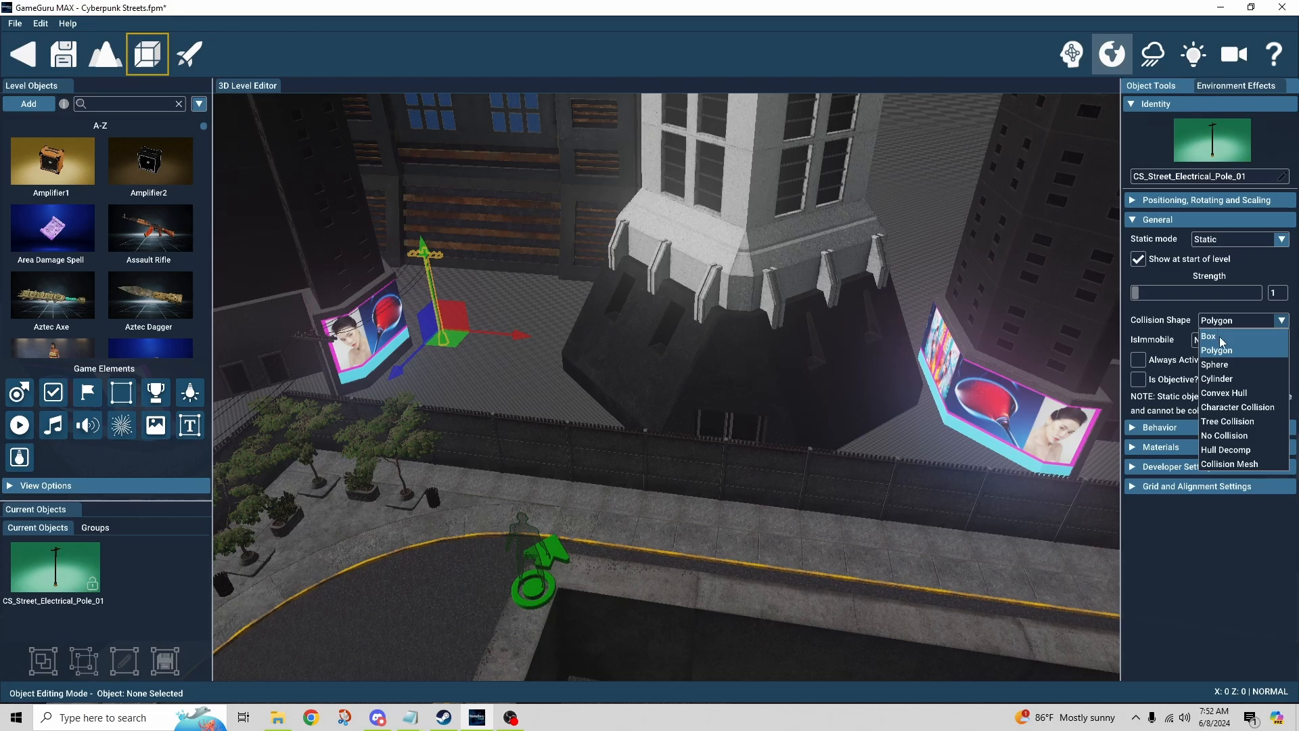
pyautogui.click(1226, 435)
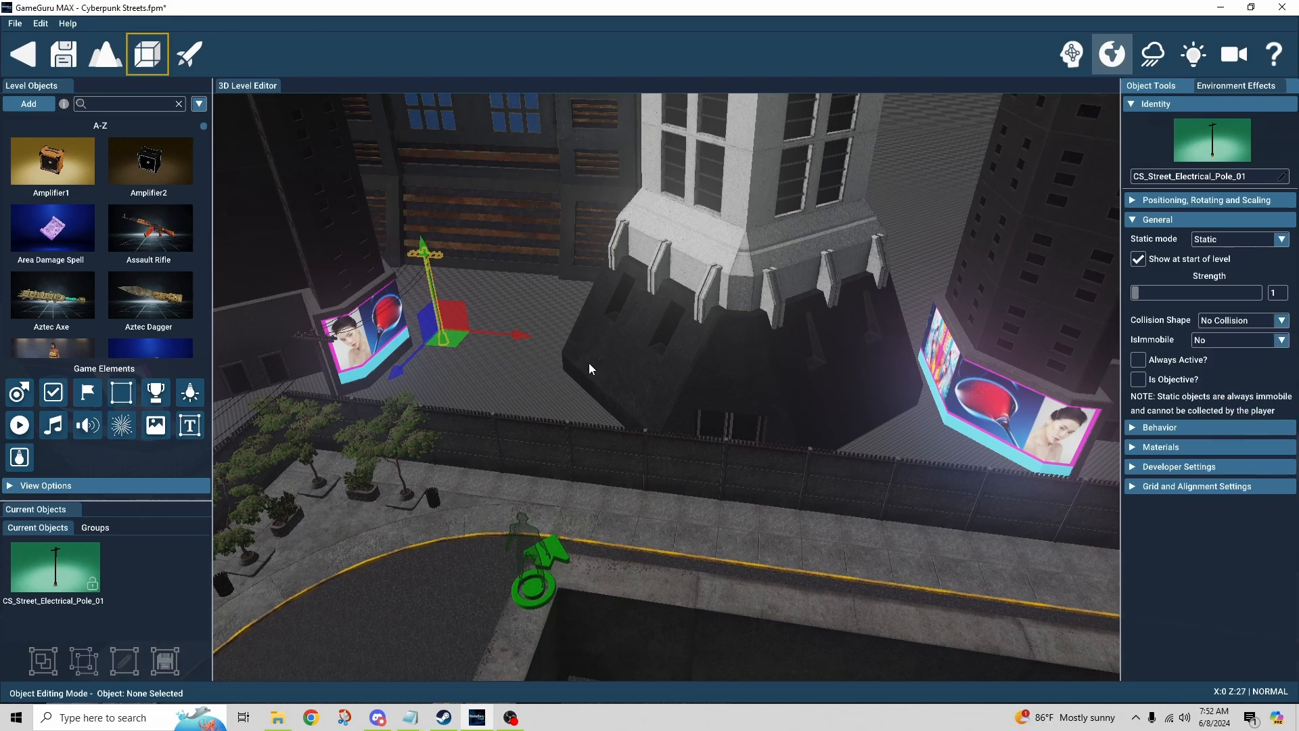
# Inspect the collision shapes of the white tower's base and floor section and of the trash can near the player start.
pyautogui.click(617, 348)
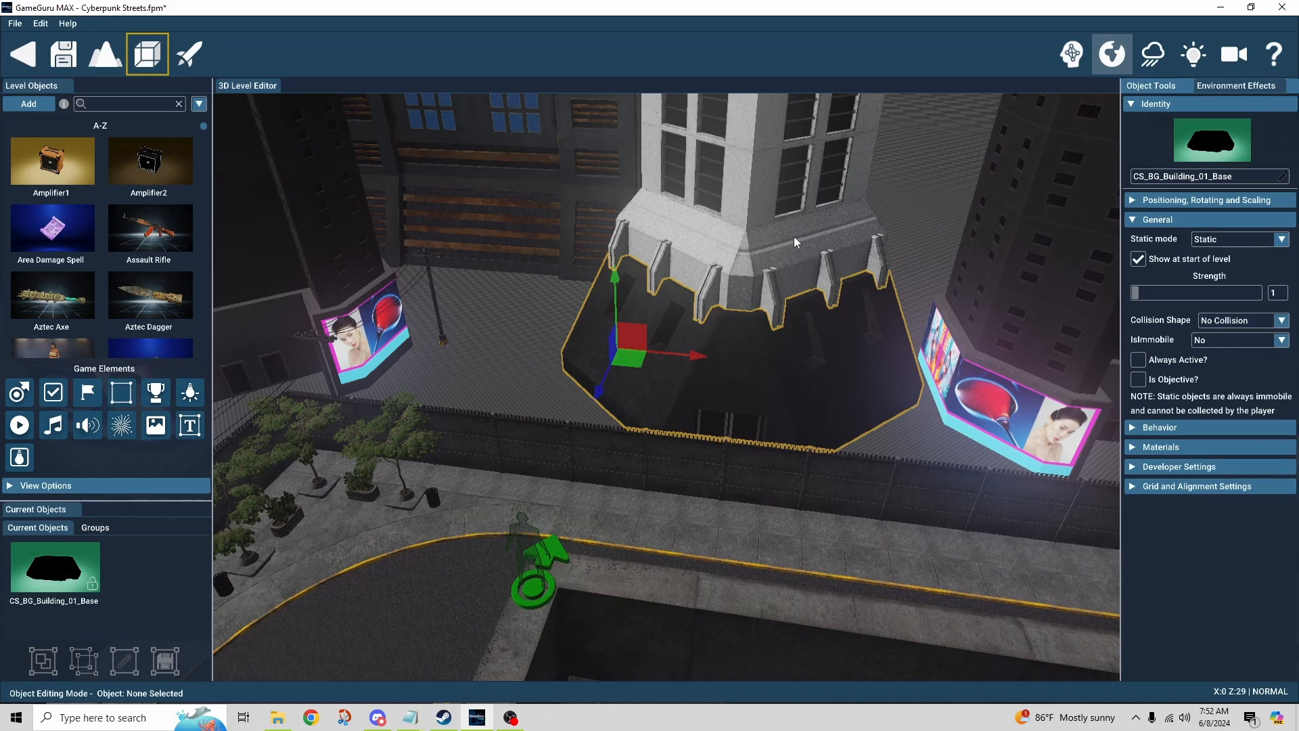
pyautogui.click(768, 214)
pyautogui.moveTo(768, 213); pyautogui.dragTo(778, 193, button='right')
pyautogui.click(790, 188)
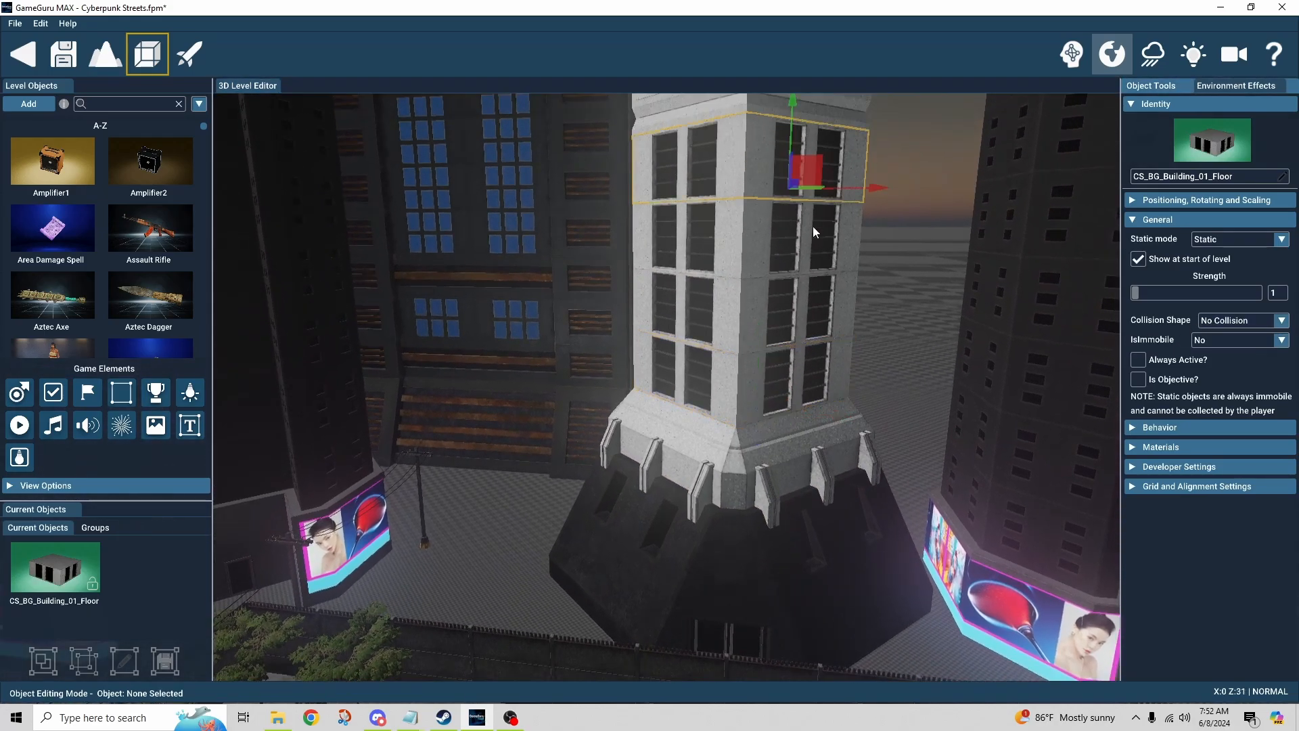
pyautogui.moveTo(757, 287); pyautogui.dragTo(702, 384, button='right')
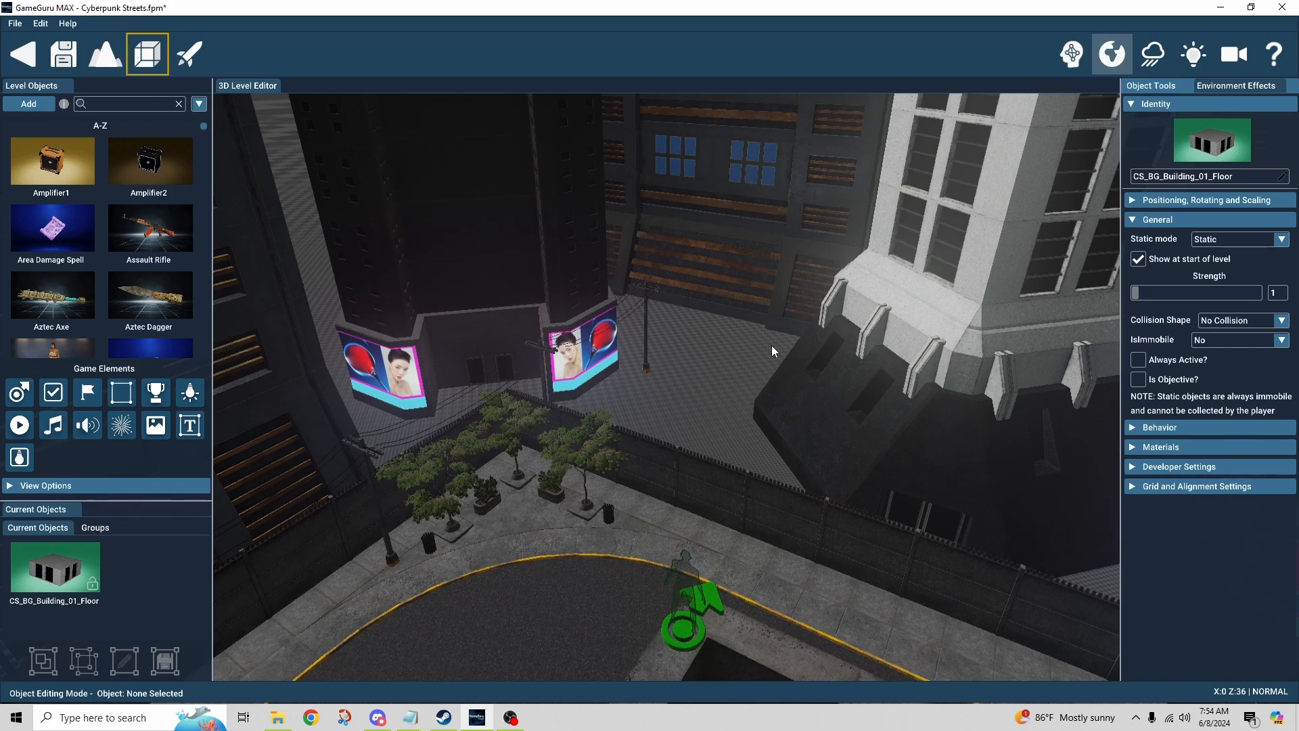
pyautogui.click(610, 520)
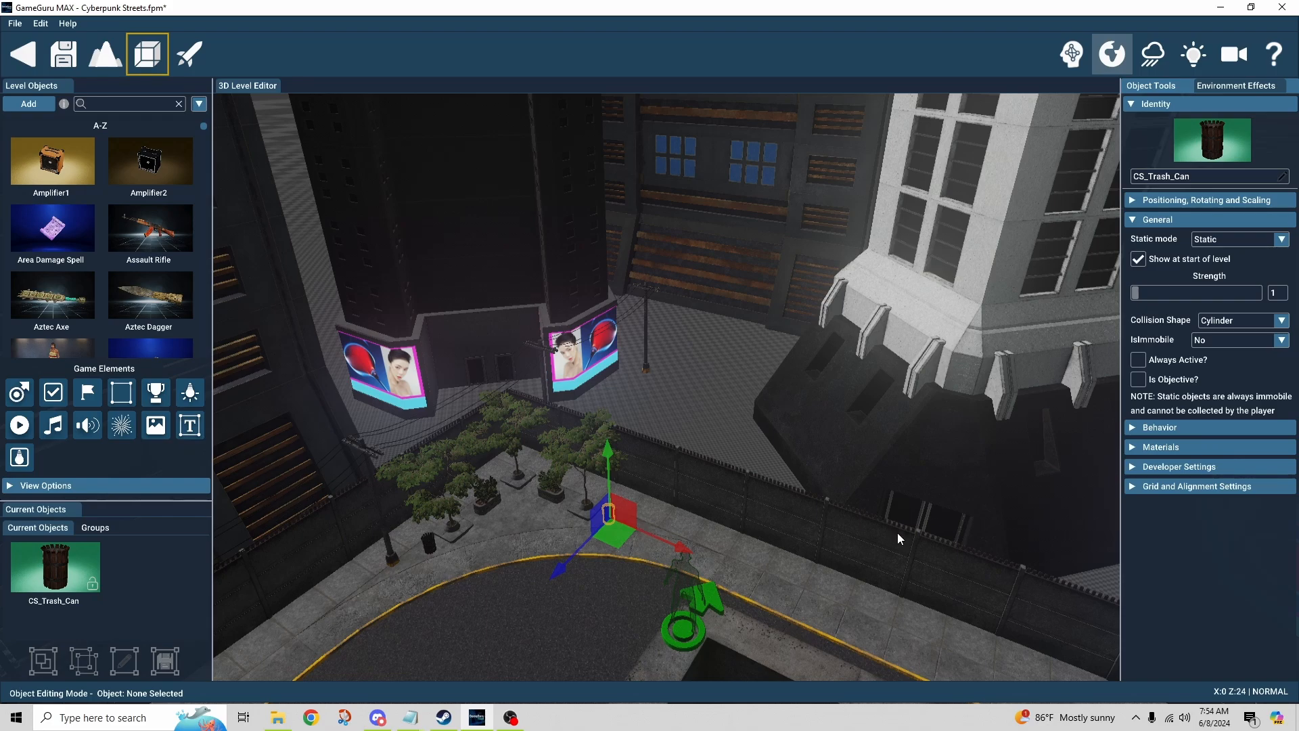
pyautogui.hotkey('alt', 'Tab')
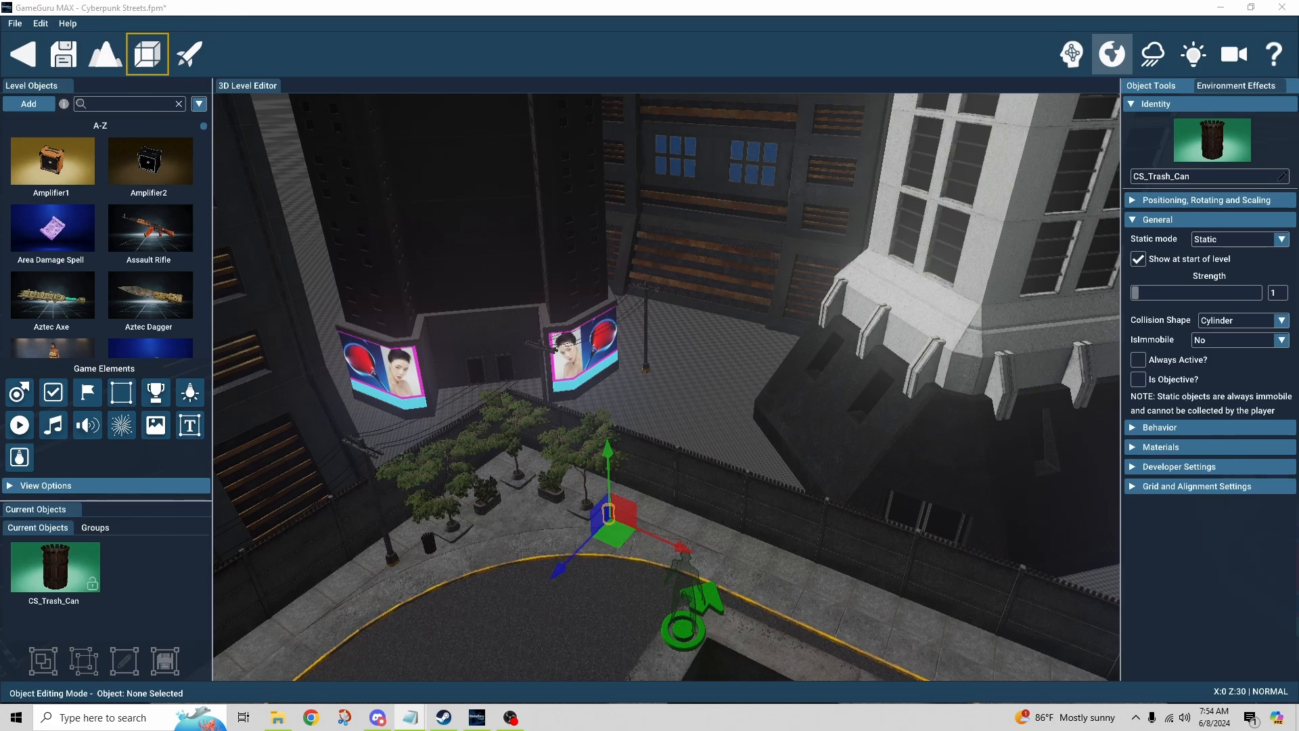